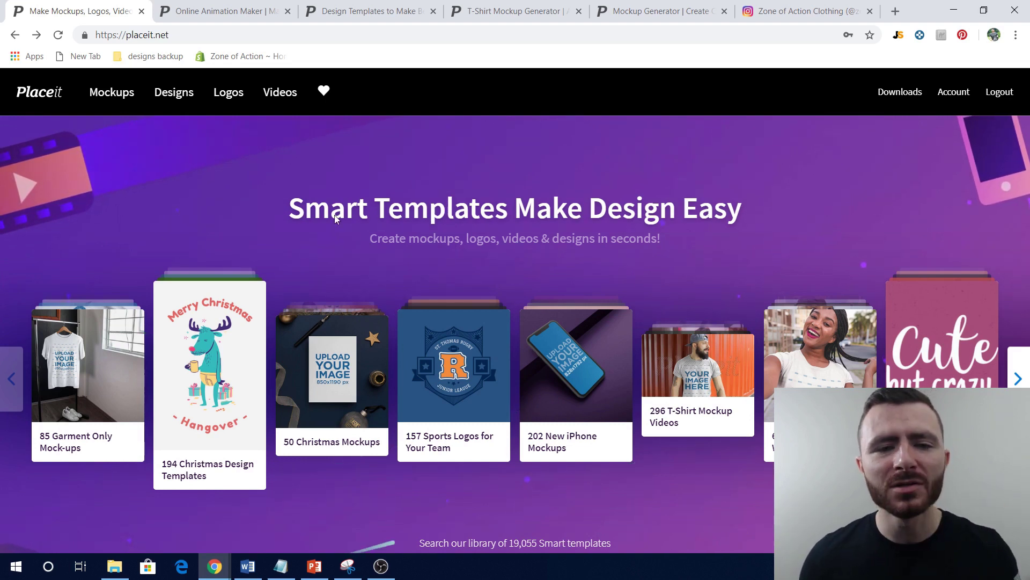
Look over the Placeit homepage, from the smart templates heading down to the ad and social media templates section
drag(405, 209, 541, 209)
click(595, 169)
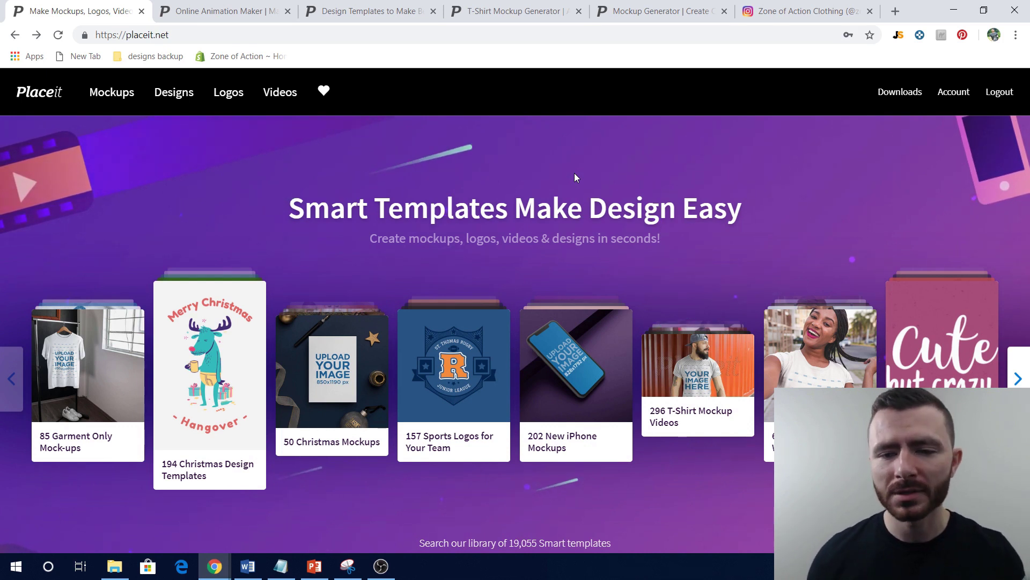
scroll(582, 218, down, 10)
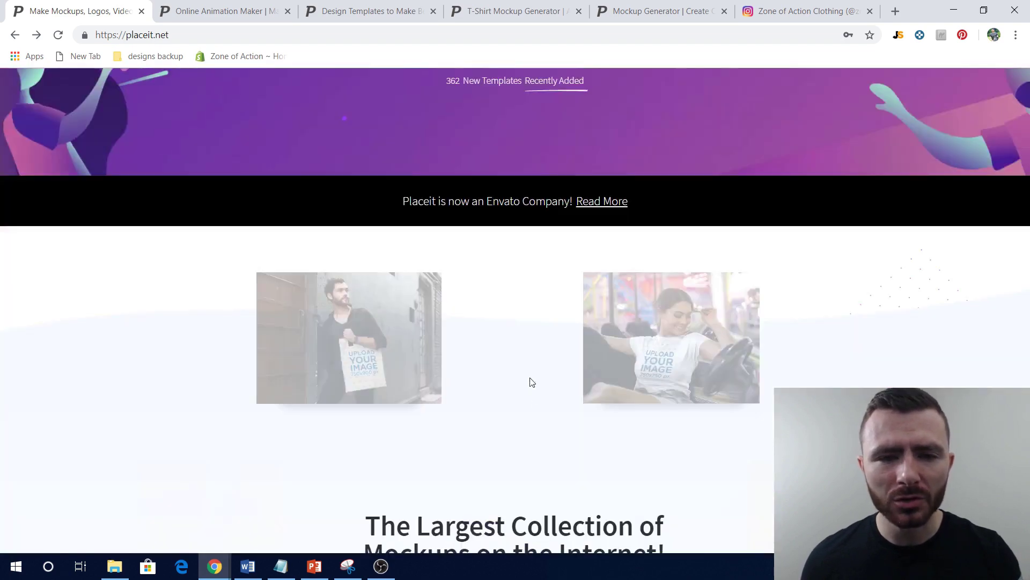
scroll(523, 374, down, 5)
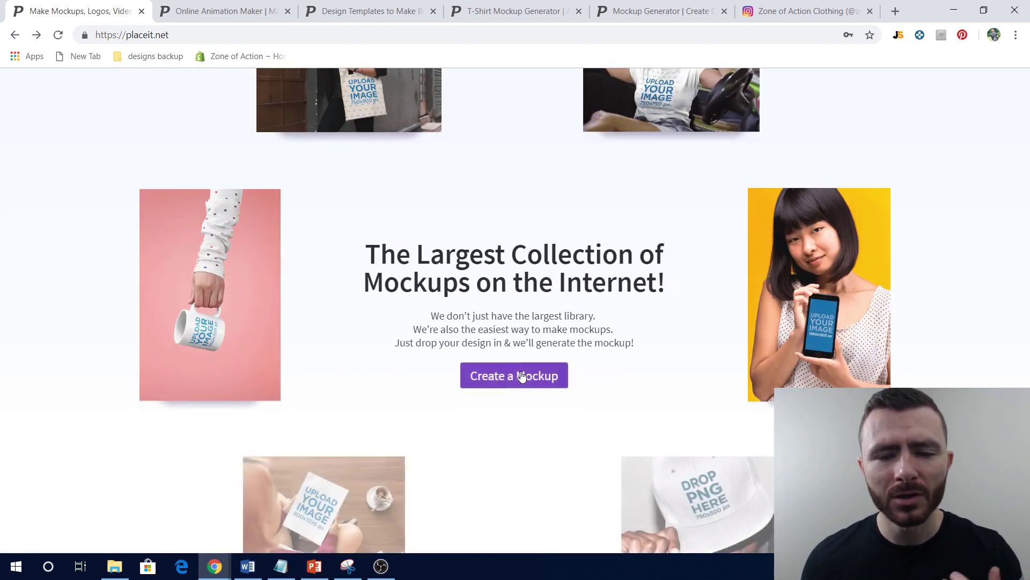
scroll(488, 211, up, 1)
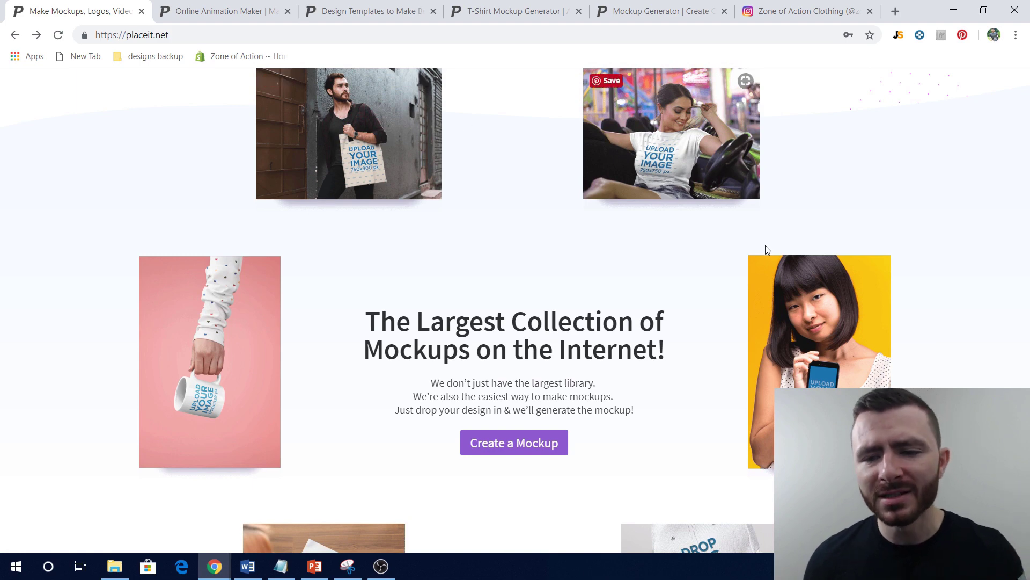
scroll(773, 253, down, 2)
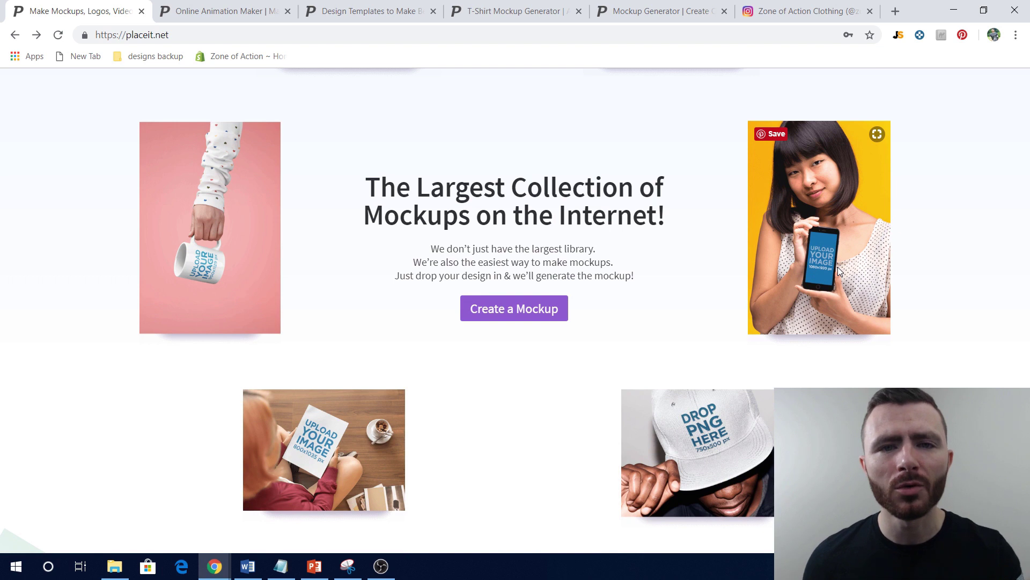
scroll(683, 299, down, 1)
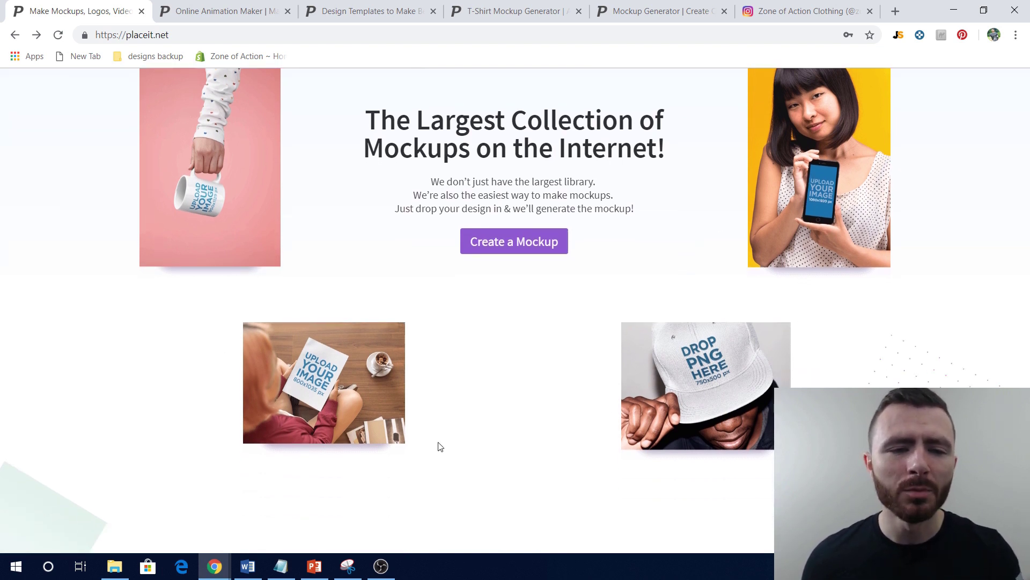
scroll(616, 350, down, 6)
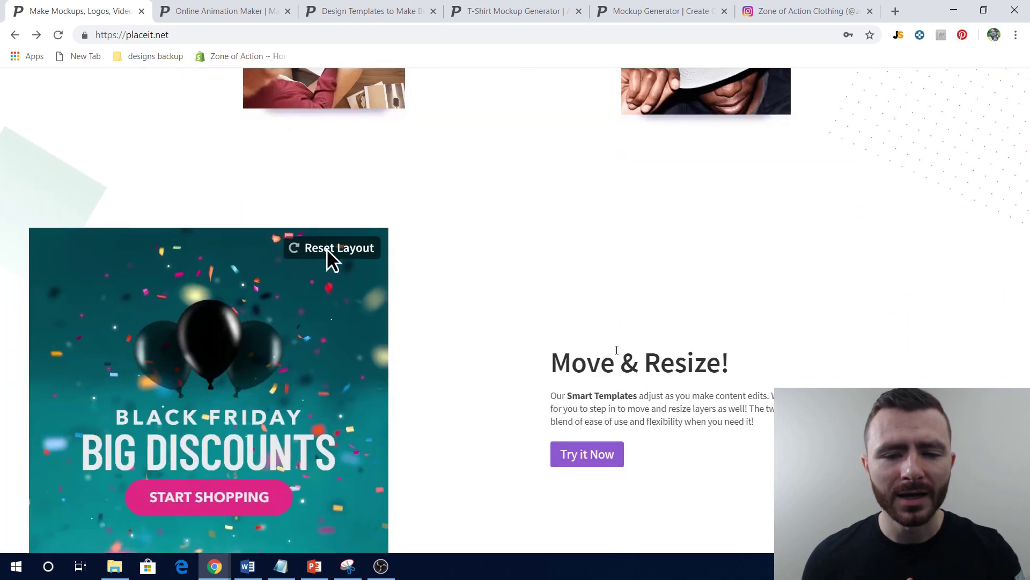
scroll(615, 350, down, 1)
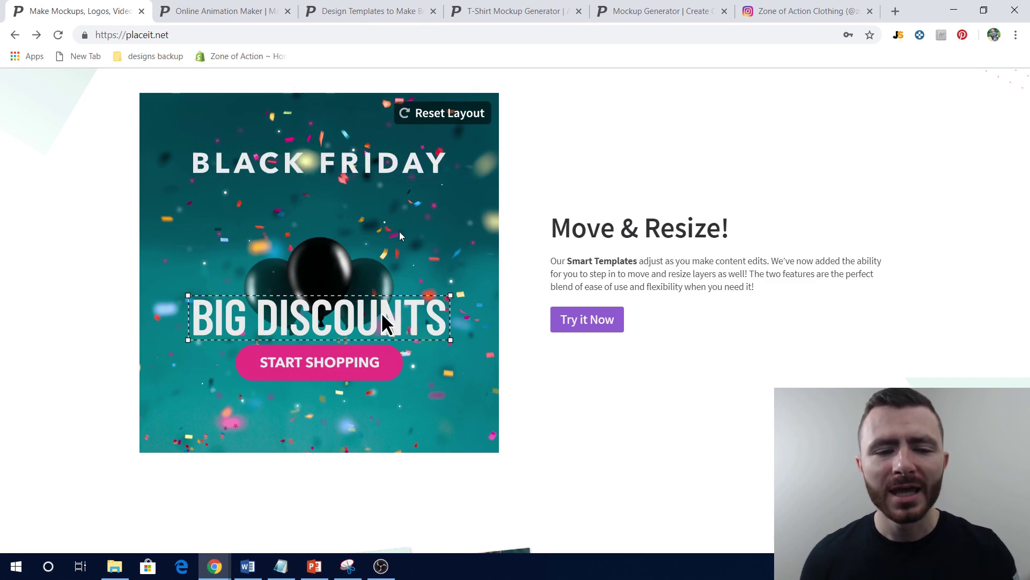
scroll(436, 291, down, 1)
scroll(436, 294, down, 7)
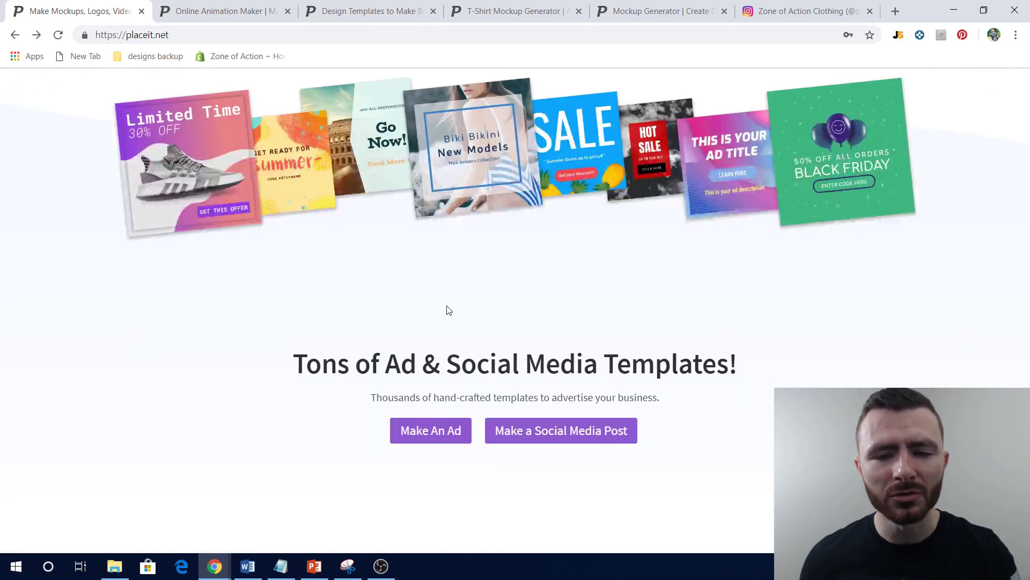
drag(298, 364, 764, 361)
click(782, 357)
Switch to the Online Animation Maker page and browse its text animation video templates
click(226, 10)
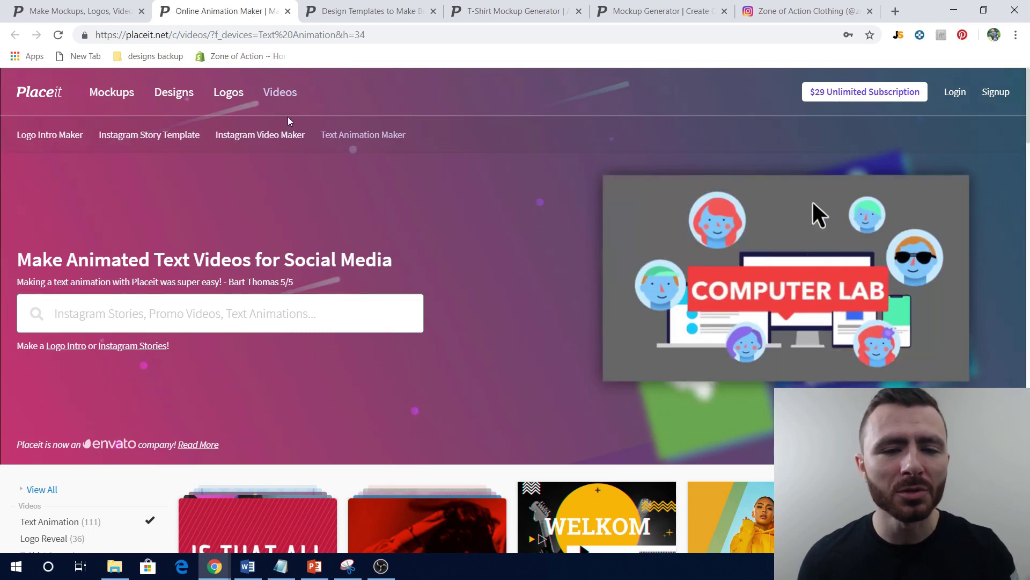
scroll(356, 225, down, 3)
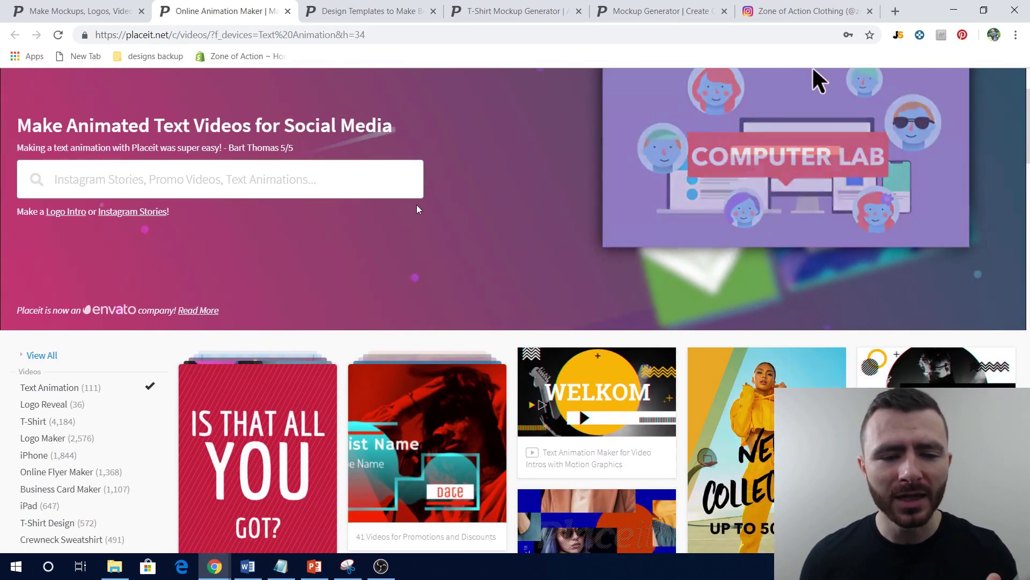
scroll(359, 259, down, 3)
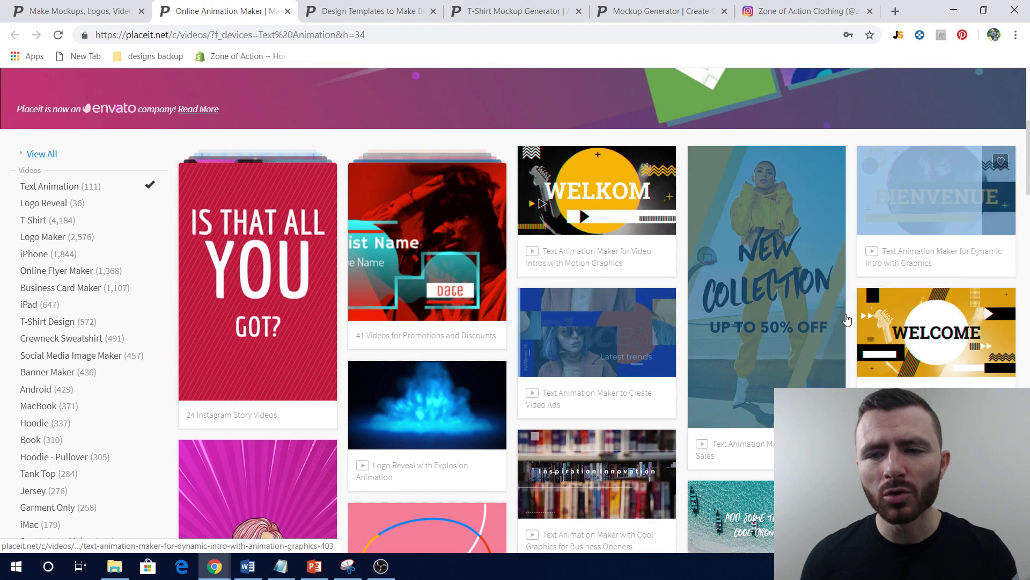
scroll(847, 320, down, 1)
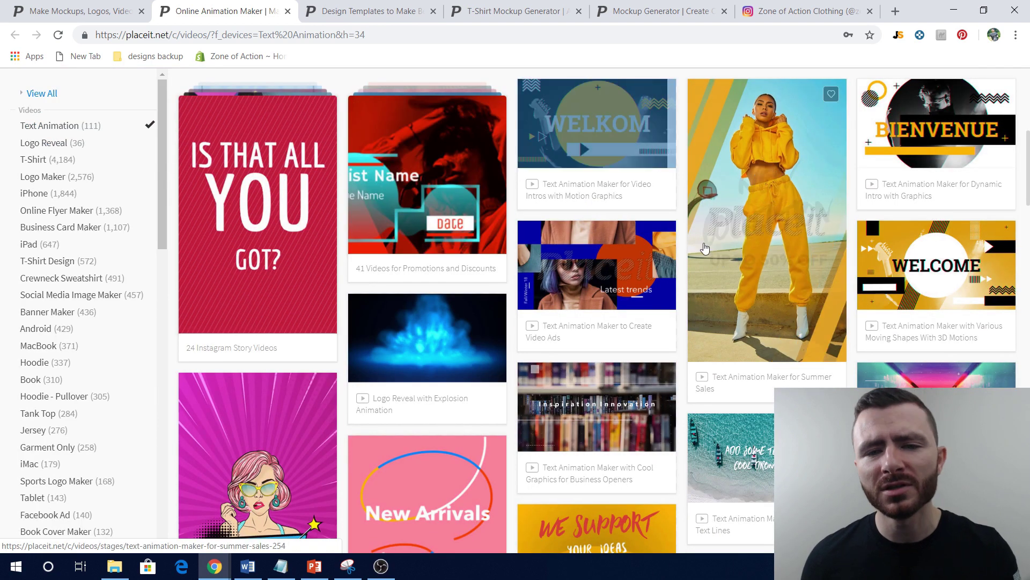
scroll(588, 352, down, 1)
scroll(588, 351, down, 3)
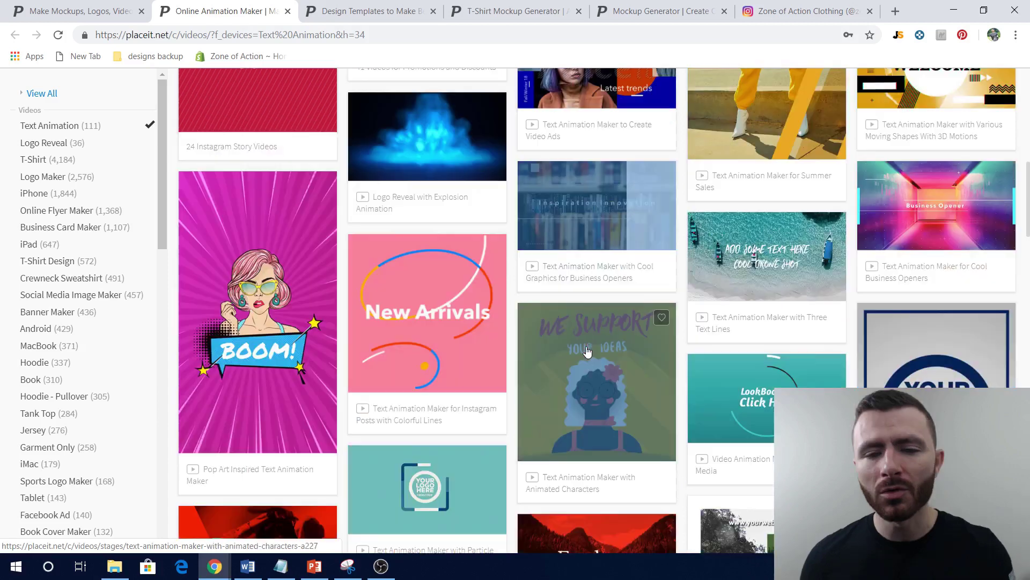
scroll(588, 351, down, 1)
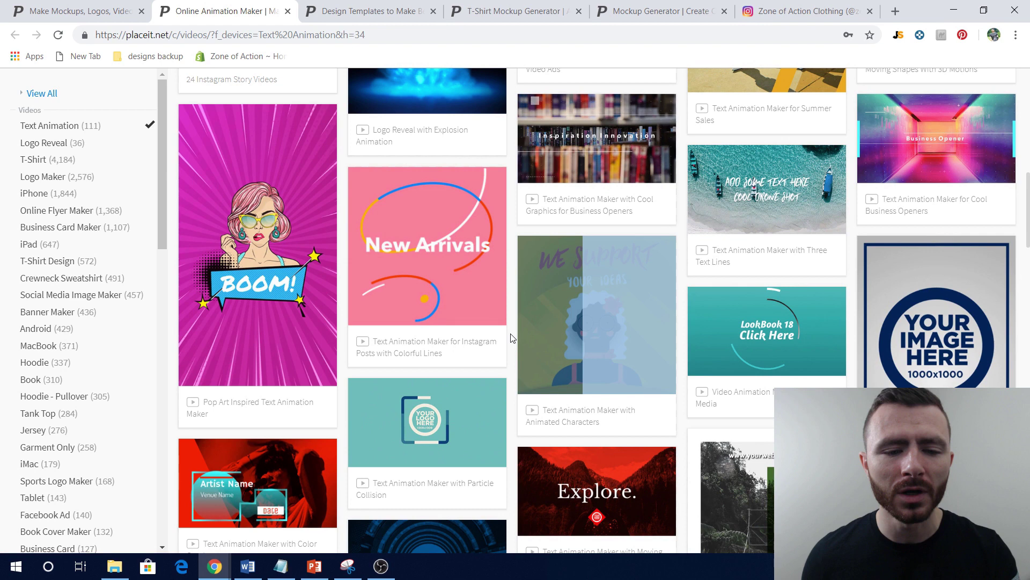
scroll(511, 338, up, 15)
Switch to the Design Templates page and browse the template collections, including the T-shirt designs
click(369, 13)
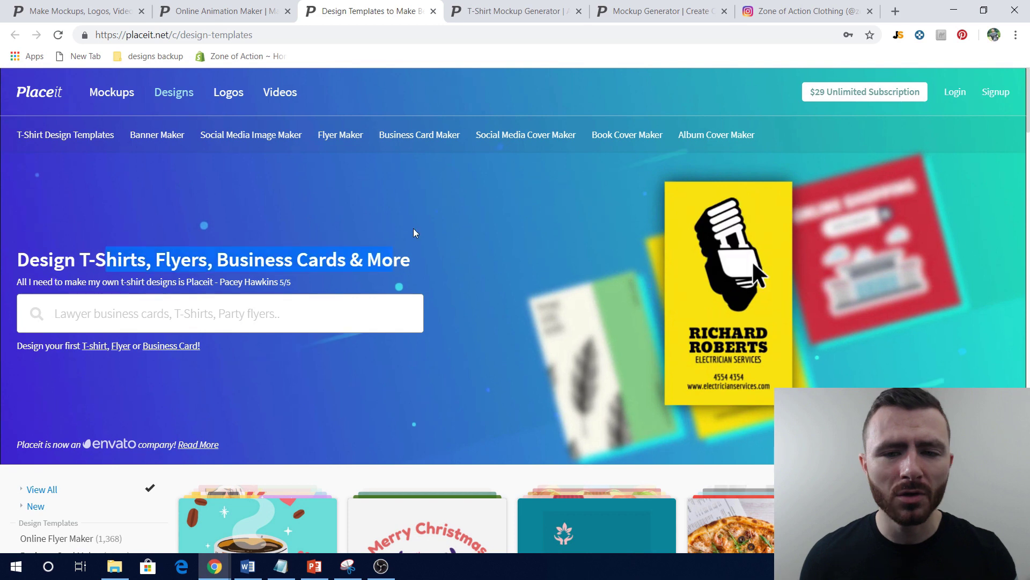
scroll(424, 252, down, 3)
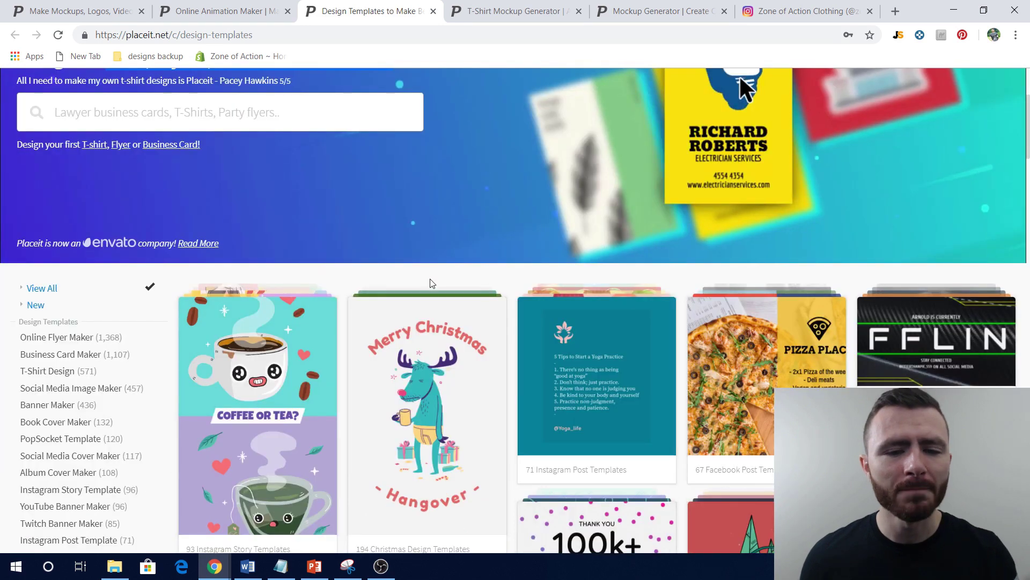
scroll(433, 282, down, 3)
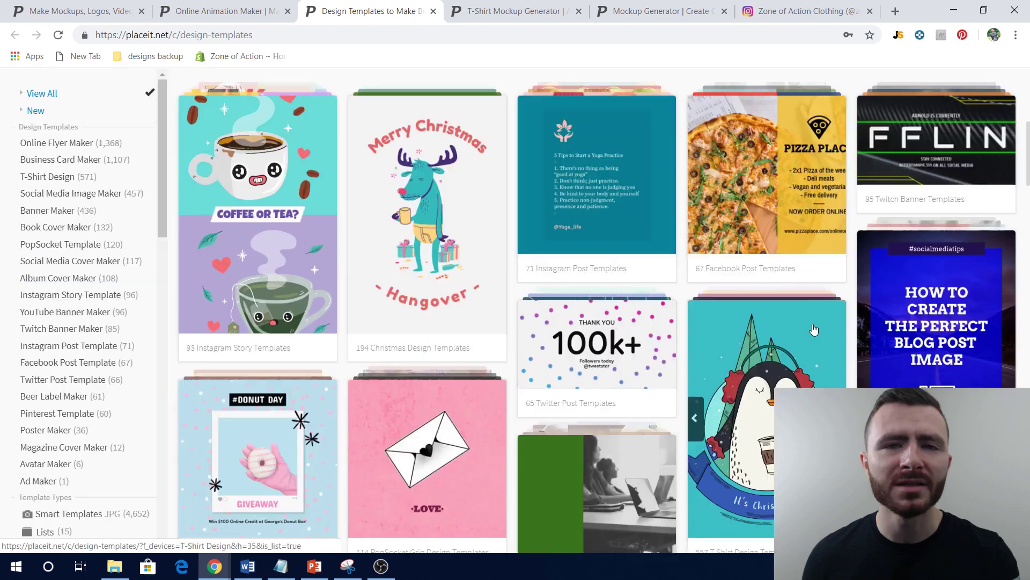
scroll(814, 329, down, 1)
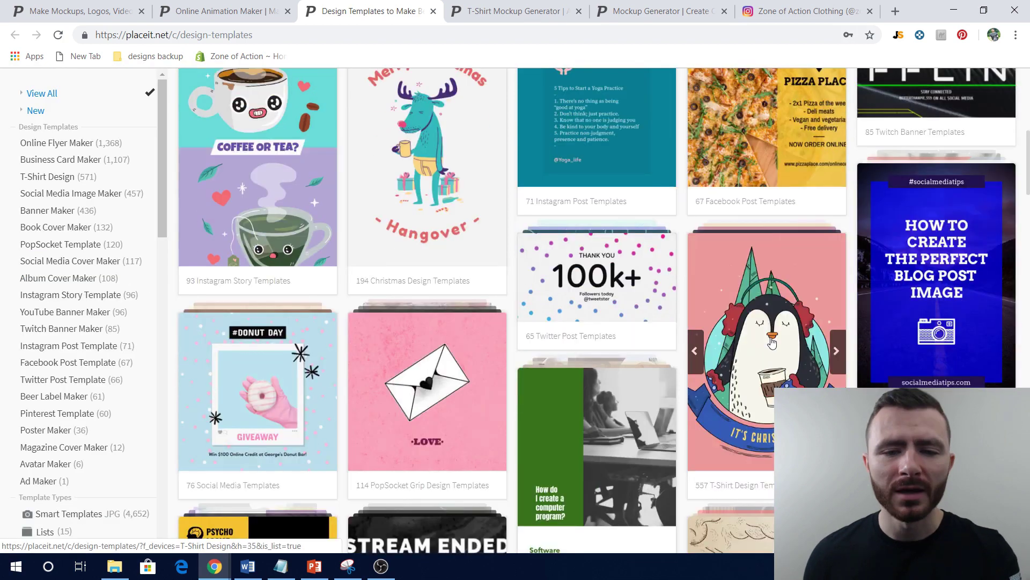
Switch to the T-Shirt Mockup Generator page and browse the apparel mockup collections
click(503, 12)
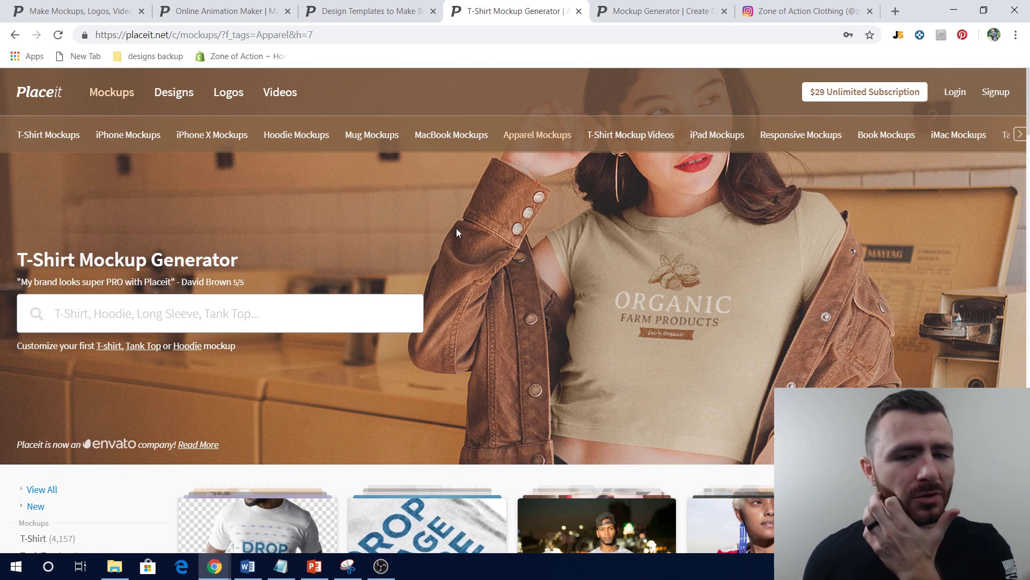
scroll(510, 319, down, 3)
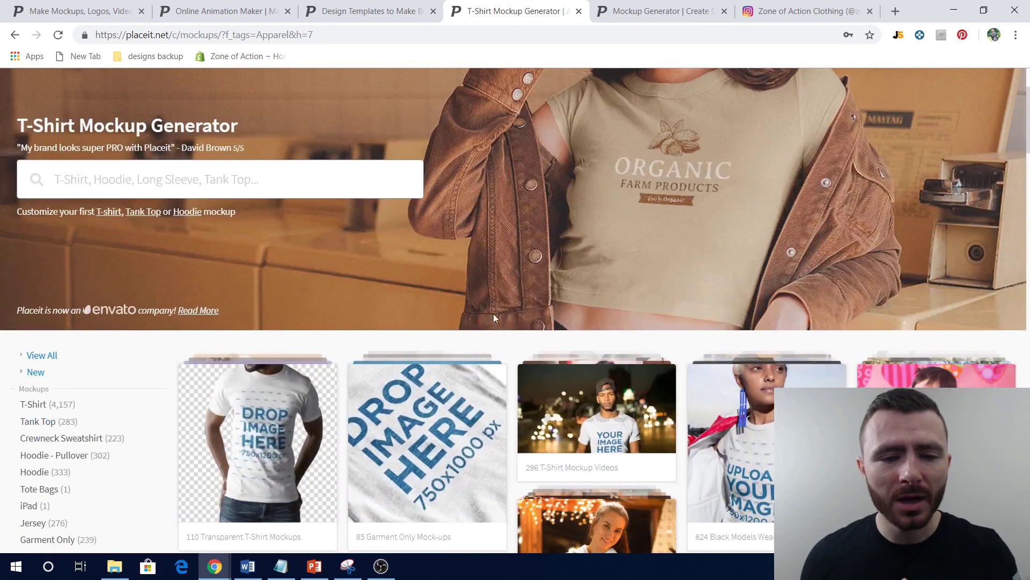
scroll(506, 292, down, 1)
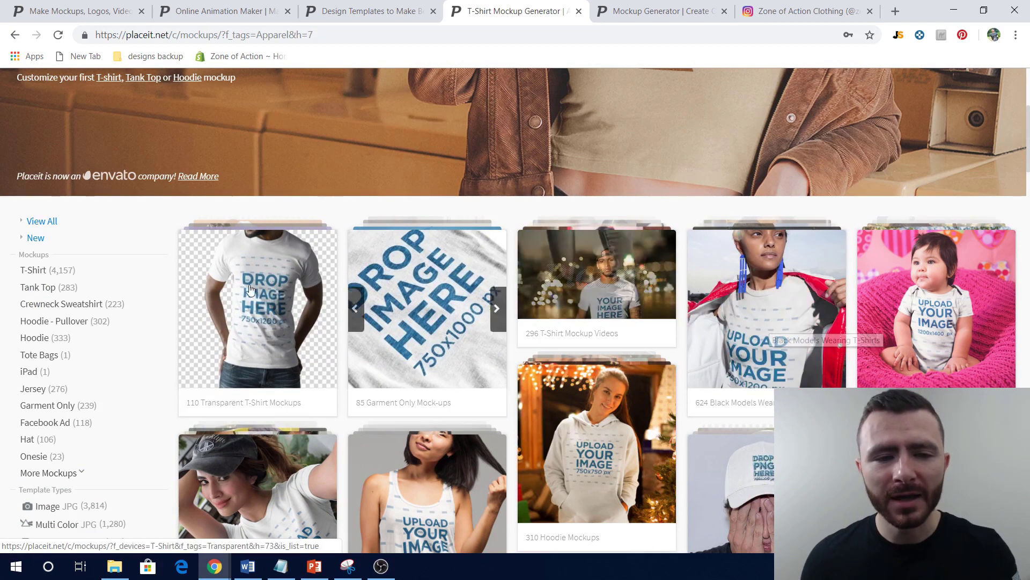
scroll(338, 322, down, 1)
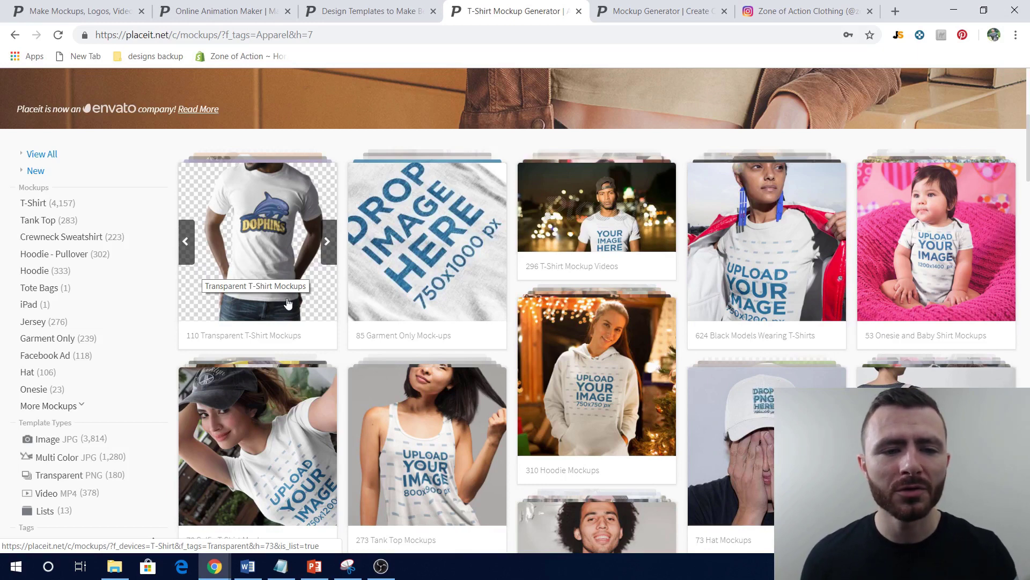
Open the Transparent T-Shirt Mockups collection in a new tab and choose the T-shirt over a flat backdrop mockup
right_click(246, 234)
click(298, 243)
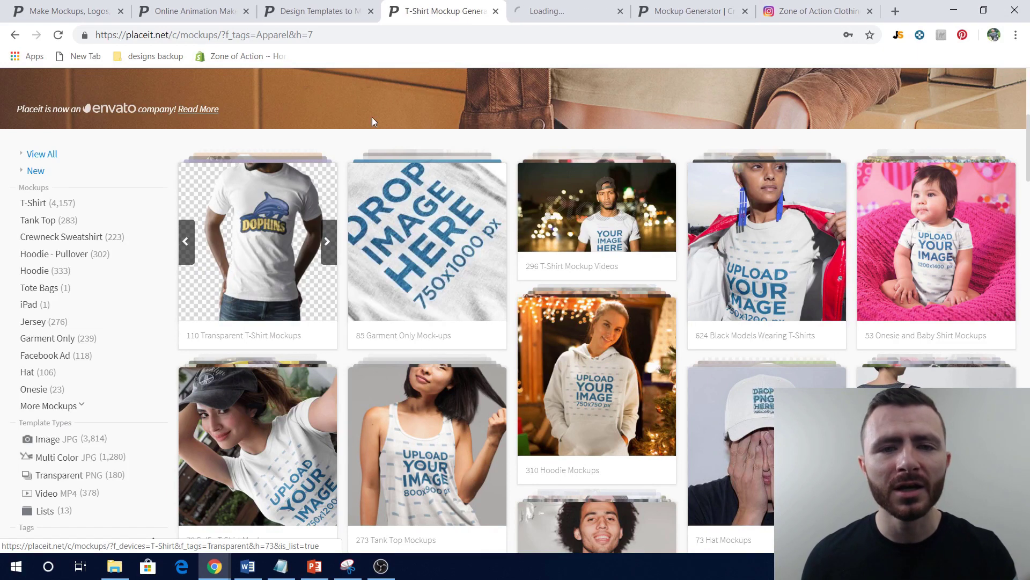
click(556, 16)
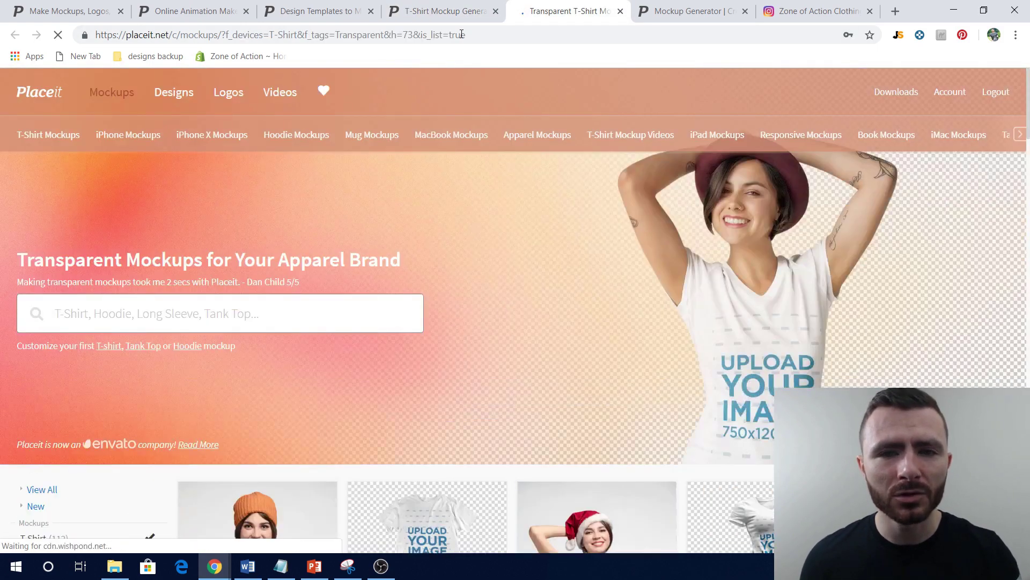
scroll(440, 267, down, 5)
click(440, 267)
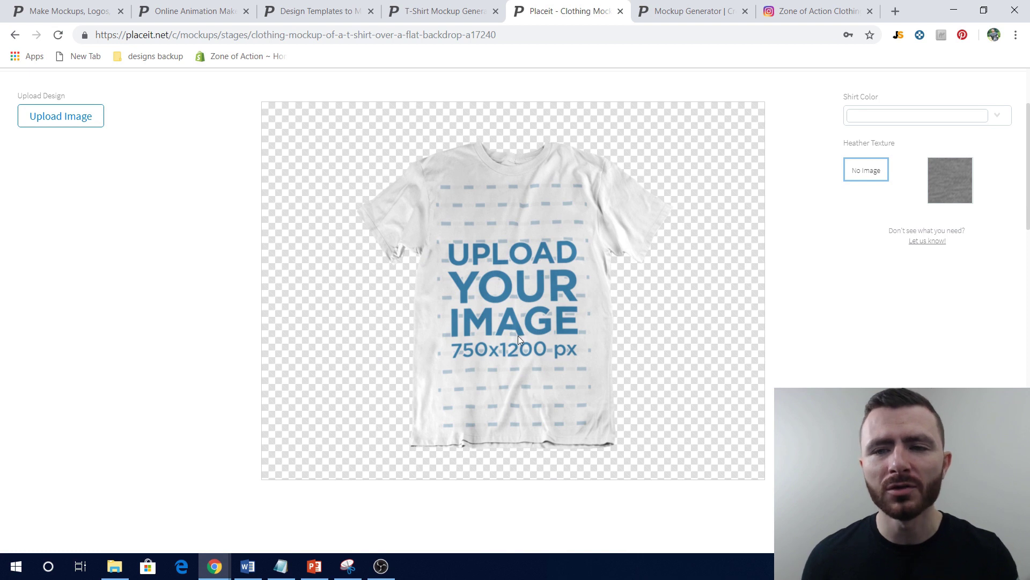
Examine the T-shirt mockup's shirt color palette, heather texture choices and download option
click(935, 119)
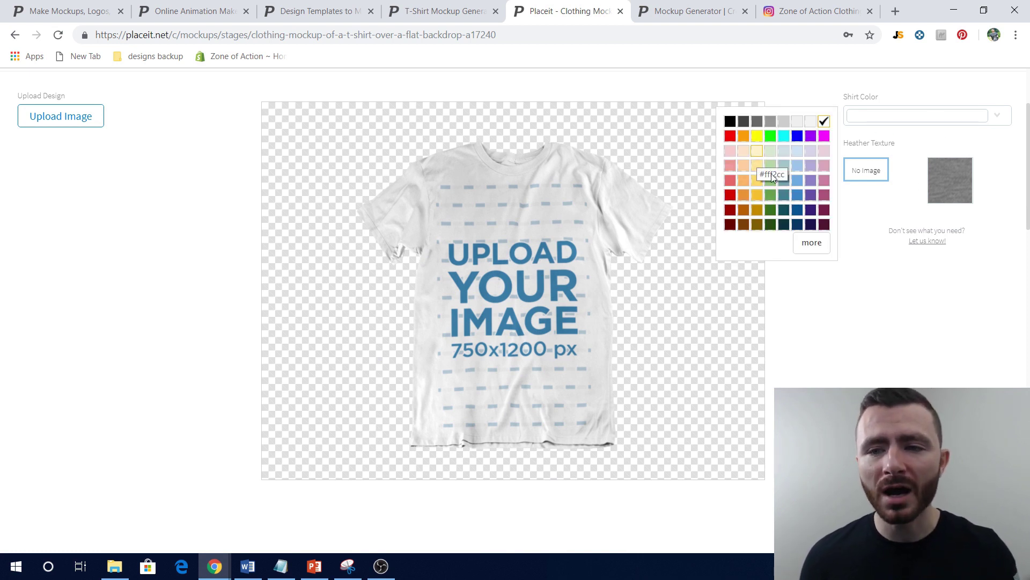
double_click(757, 160)
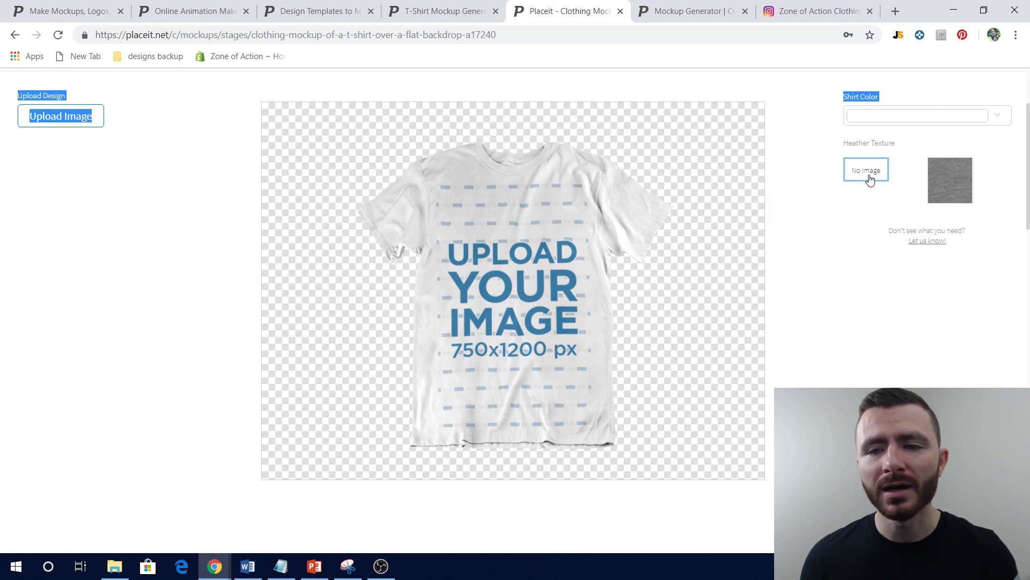
drag(848, 142, 903, 150)
click(901, 153)
scroll(798, 344, up, 1)
scroll(798, 346, down, 1)
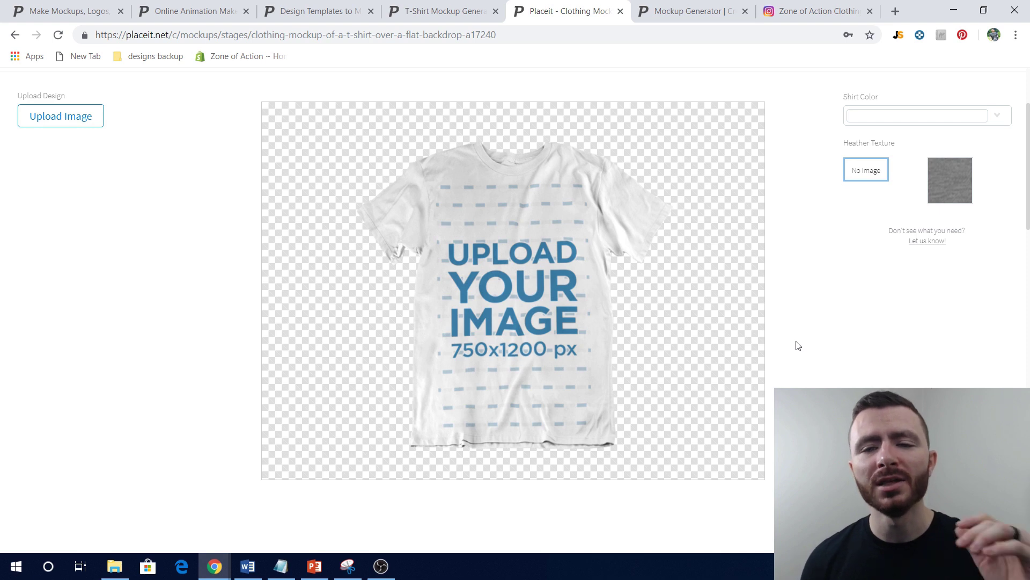
scroll(797, 345, up, 2)
click(401, 183)
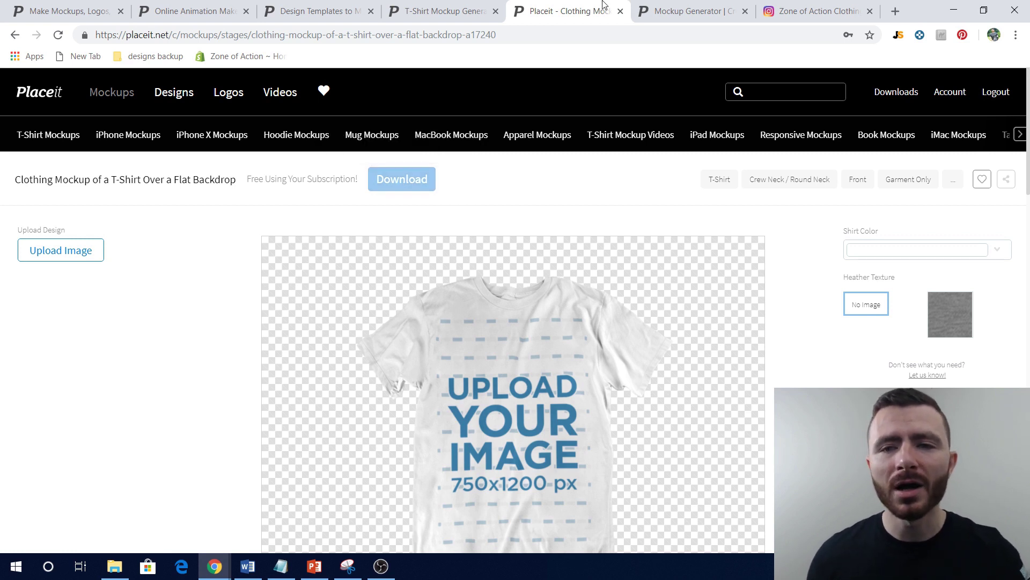
Open shopzoa.com in a new tab and view the home page banner image
click(895, 11)
text(sh)
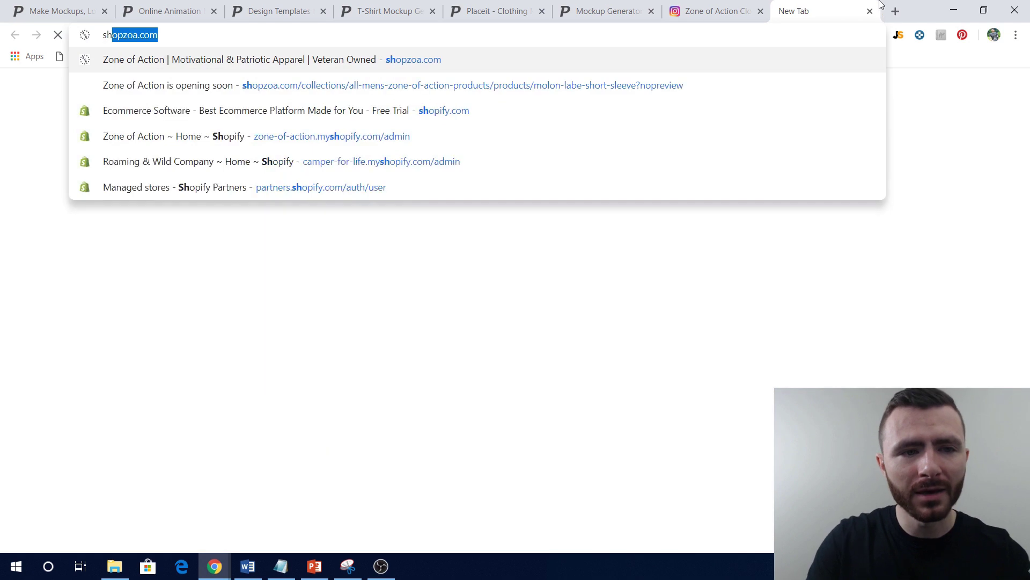
key(Right)
key(Return)
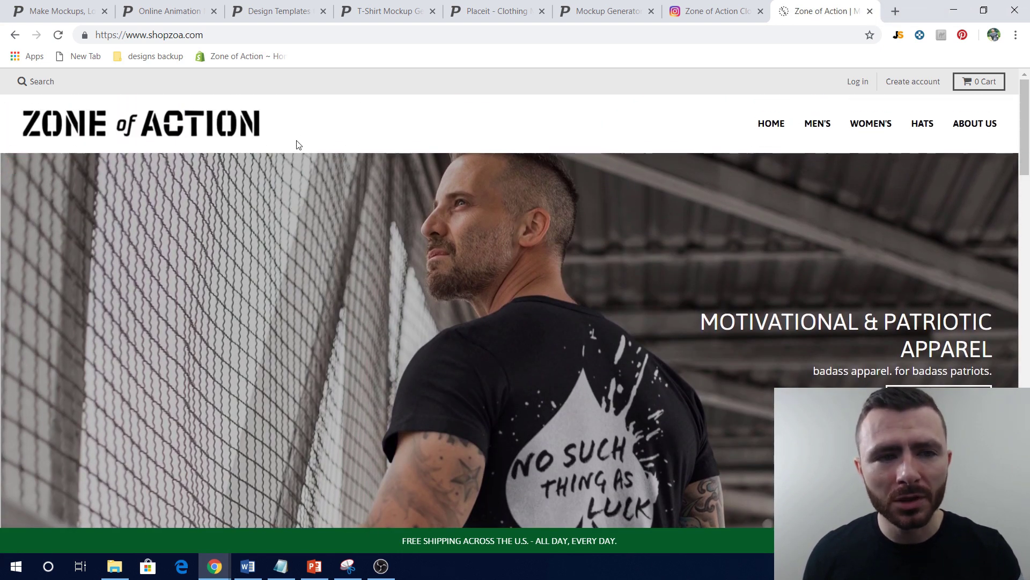
scroll(295, 126, down, 1)
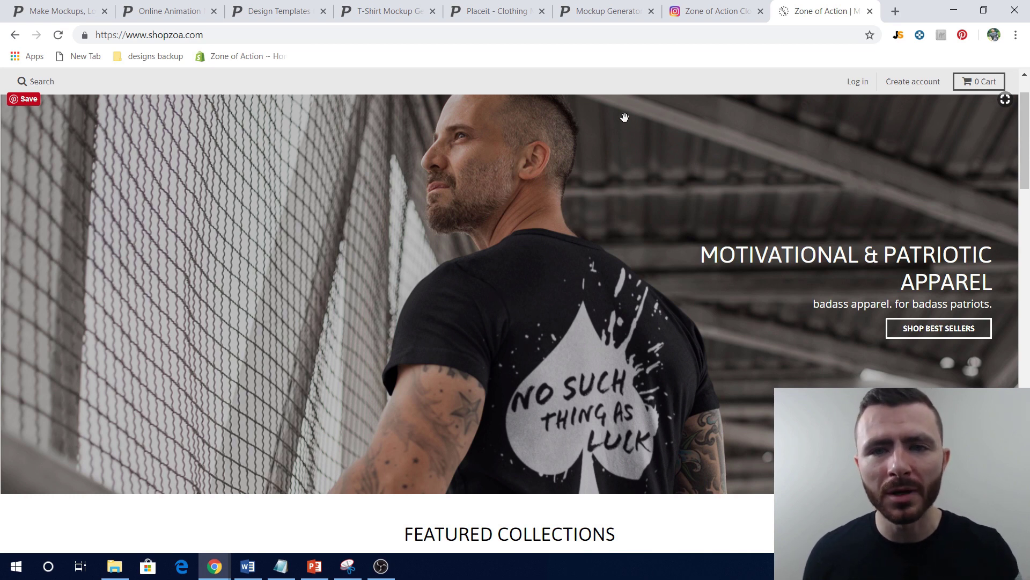
Return to the mockup editor showing the T-shirt over a flat backdrop
click(379, 17)
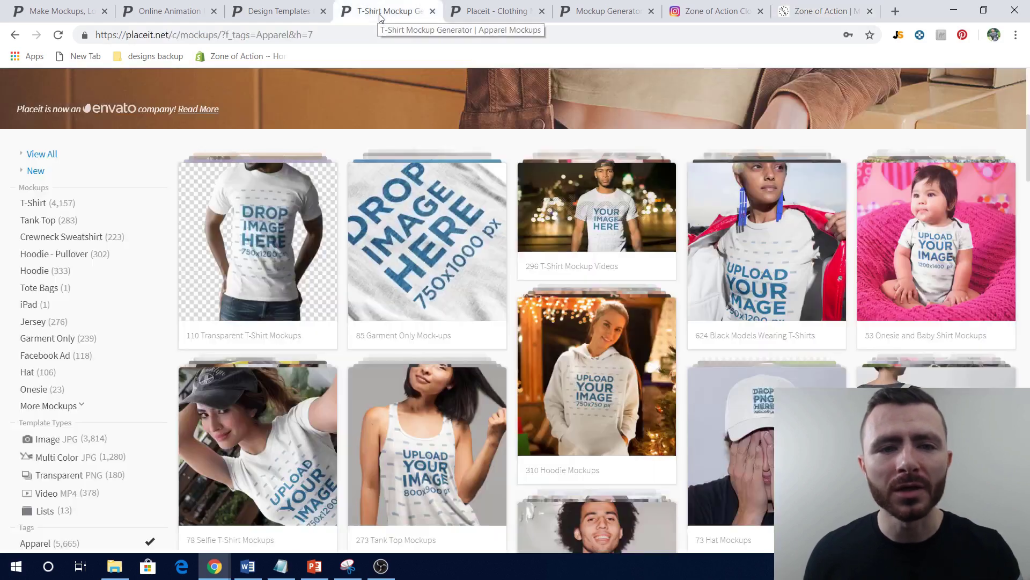
click(492, 15)
scroll(505, 320, down, 1)
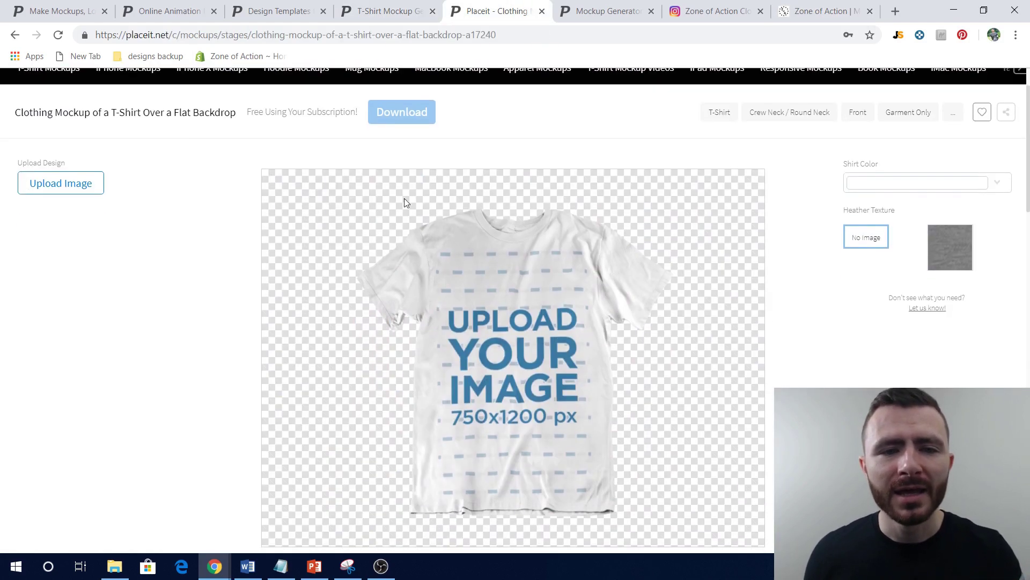
Switch to the Placeit bookmarks page and look over the first rows of saved hat, hoodie and T-shirt mockups
scroll(581, 269, up, 1)
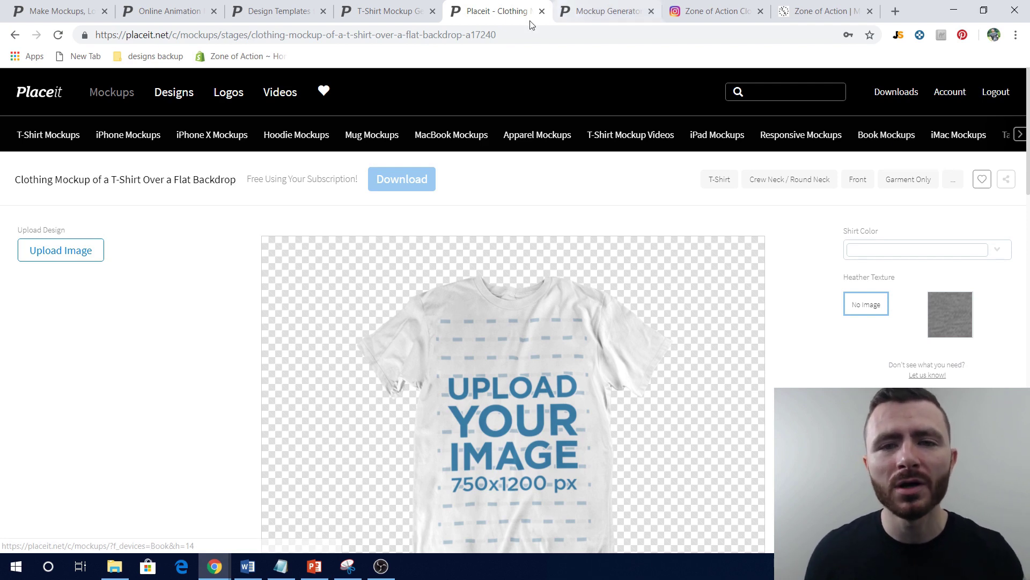
click(604, 11)
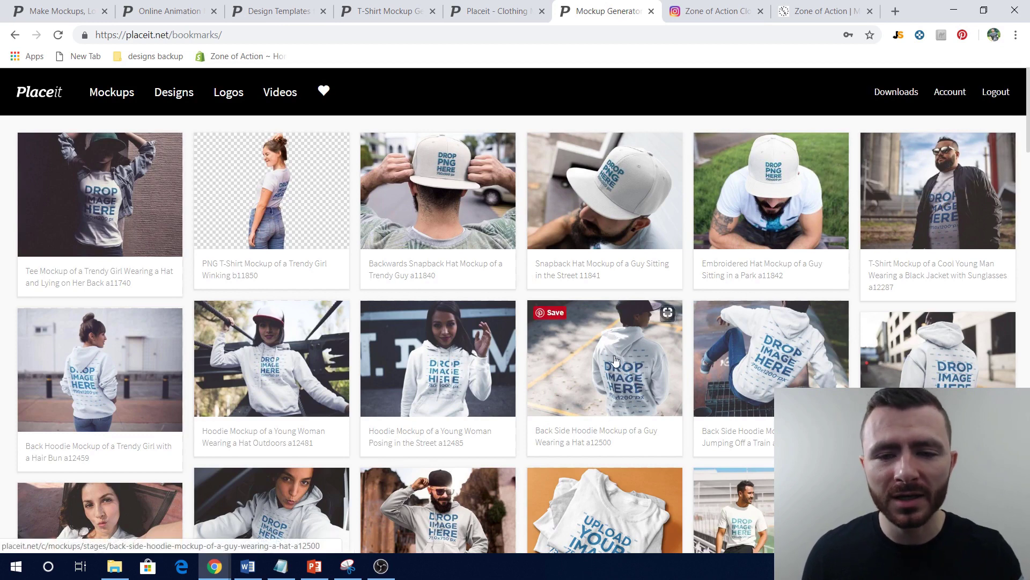
scroll(324, 438, down, 3)
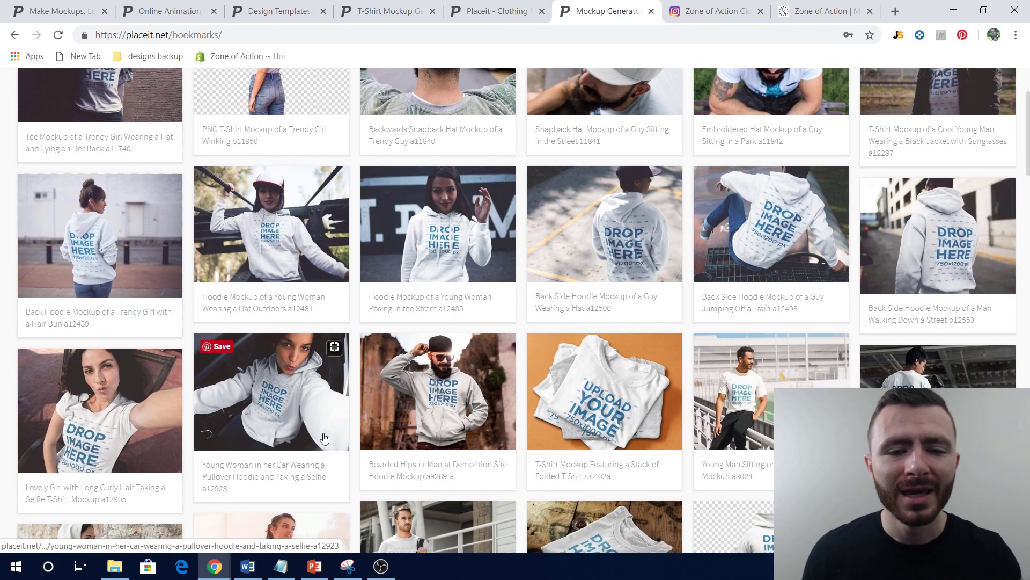
scroll(349, 418, up, 2)
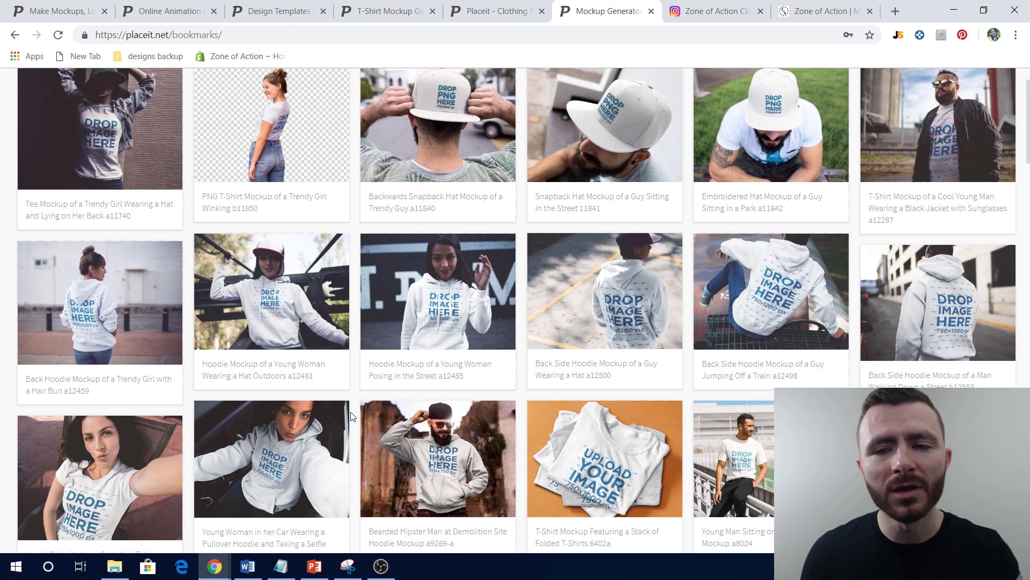
scroll(352, 416, up, 1)
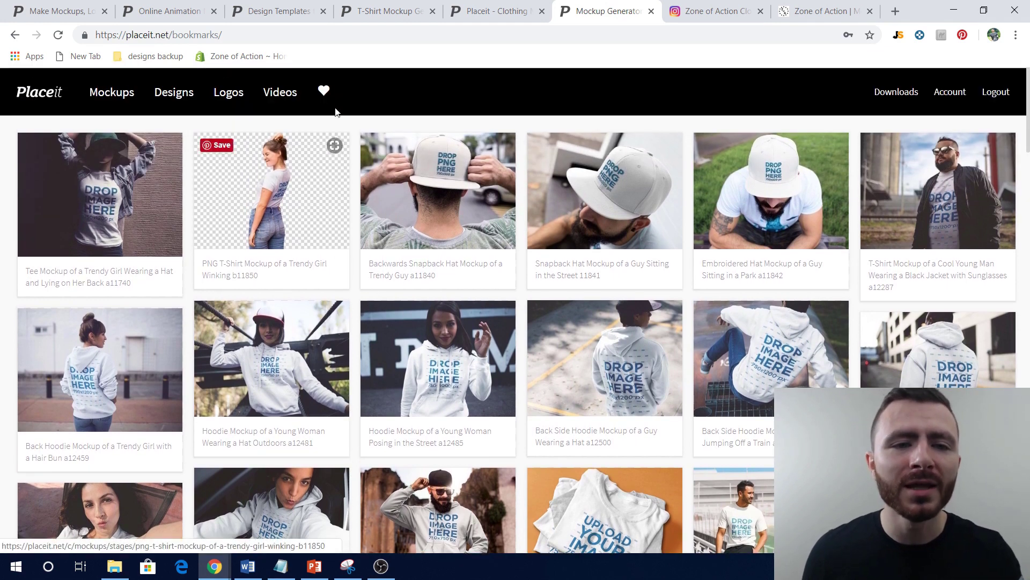
Open the favorites collection from the Placeit header and examine the range of saved apparel mockups, including folded, hanging and model shots
click(323, 95)
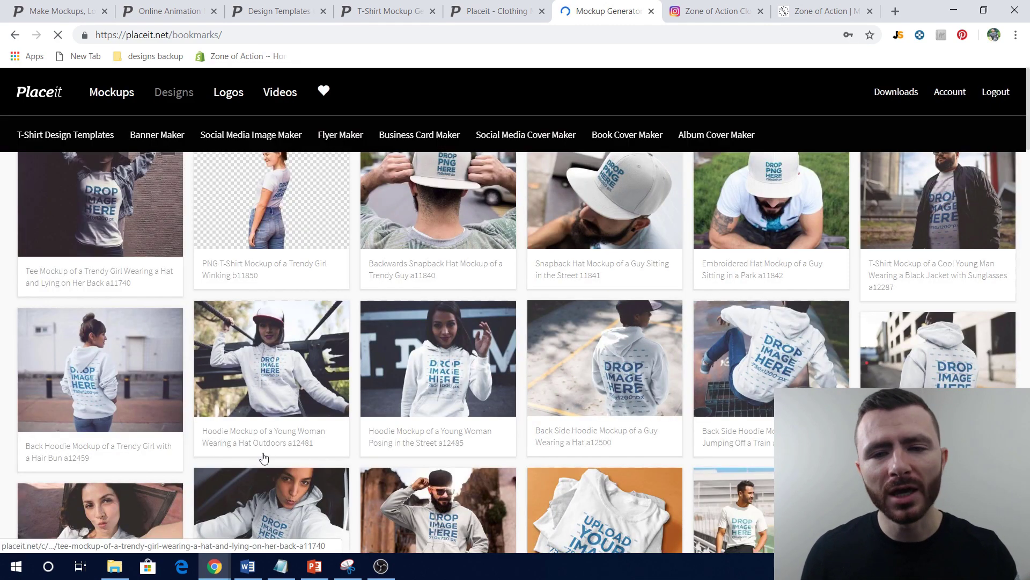
scroll(700, 417, down, 1)
scroll(701, 417, down, 3)
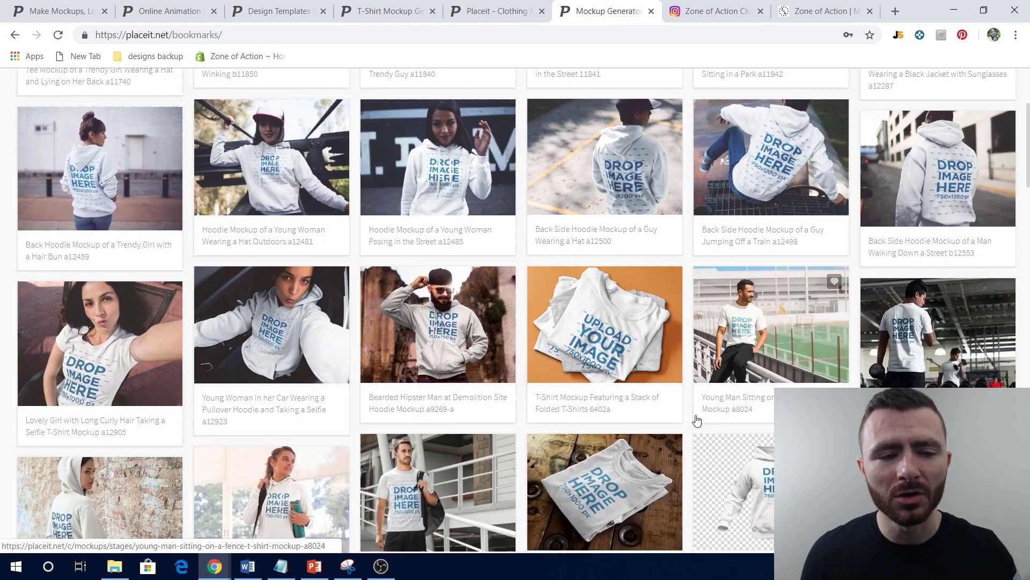
scroll(617, 372, down, 3)
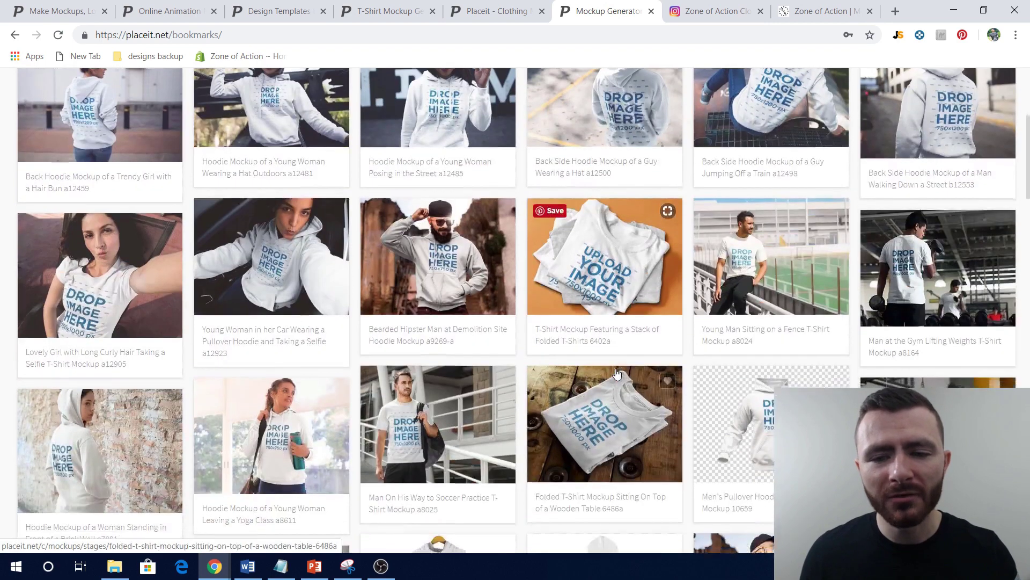
scroll(617, 376, down, 1)
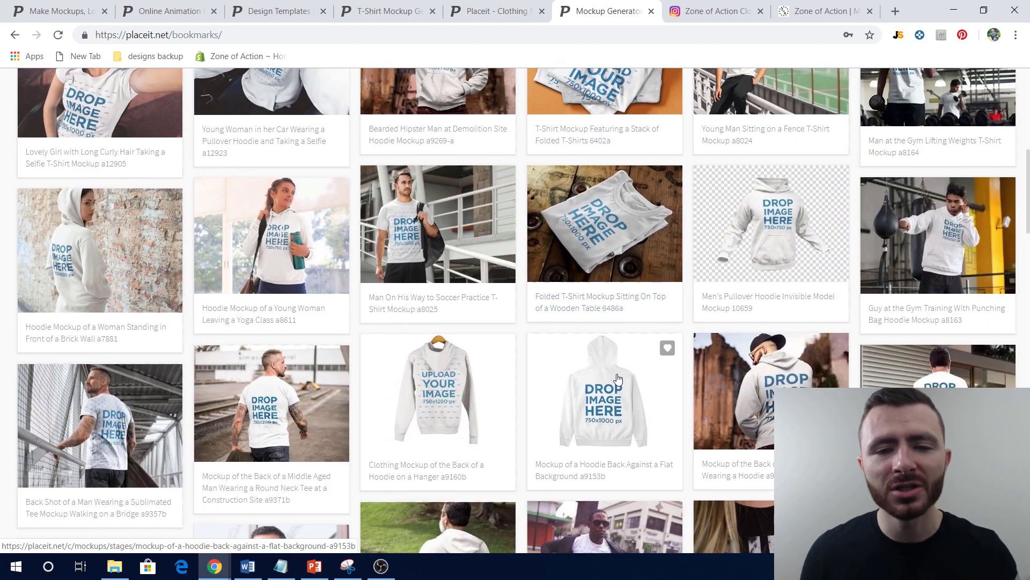
scroll(618, 379, down, 1)
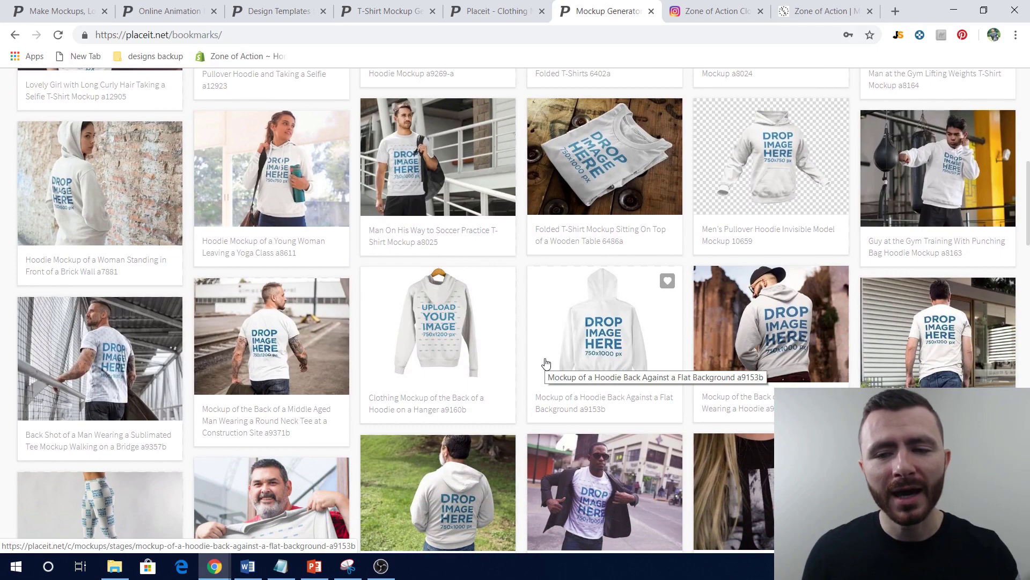
scroll(546, 363, down, 1)
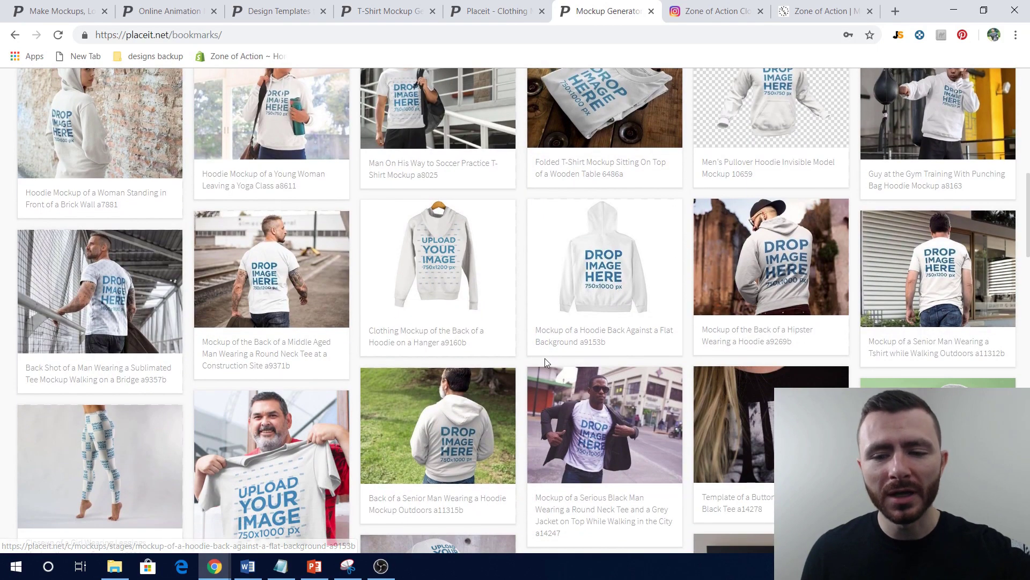
scroll(599, 406, down, 1)
scroll(599, 406, down, 3)
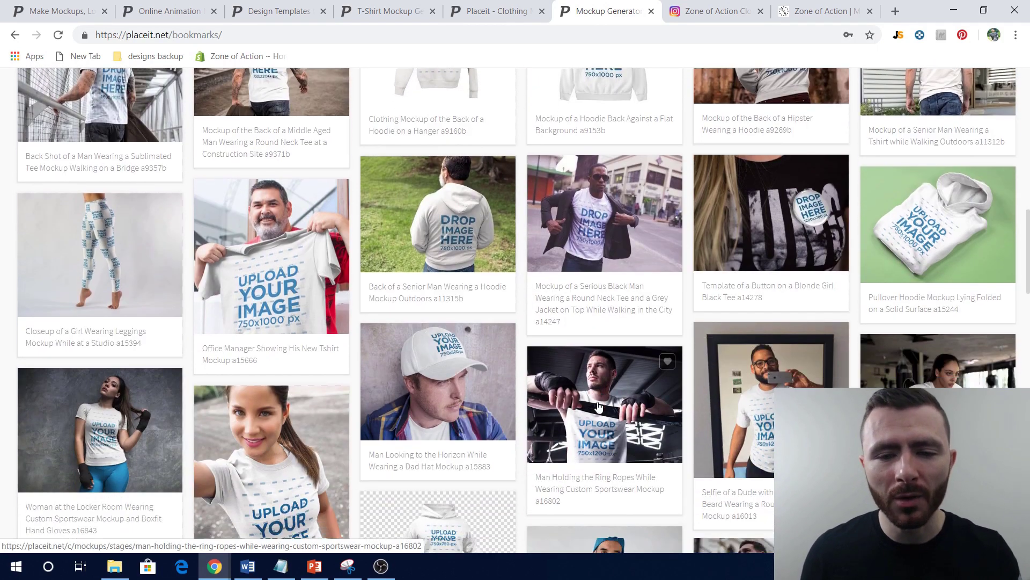
scroll(599, 406, down, 6)
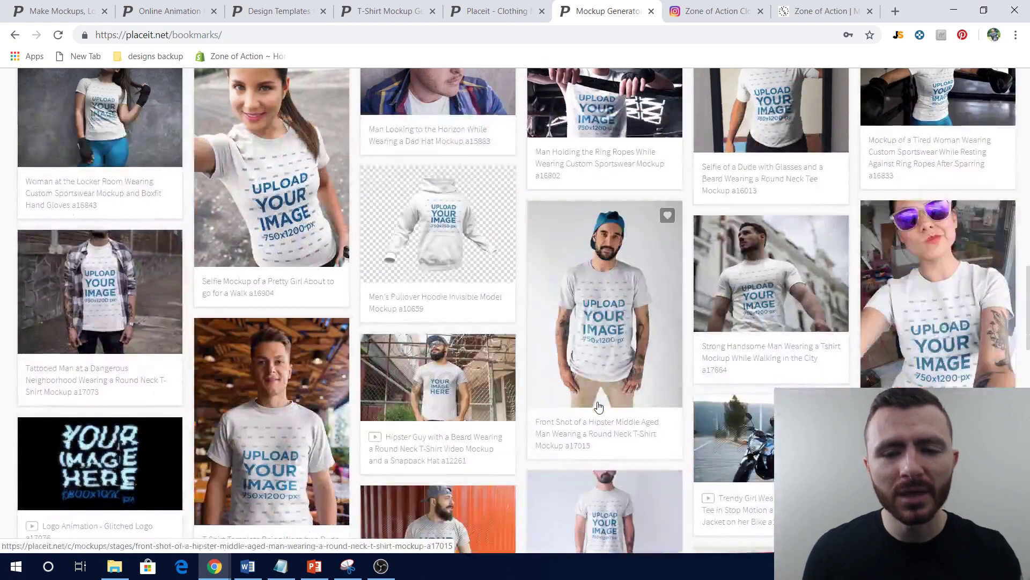
scroll(600, 406, up, 15)
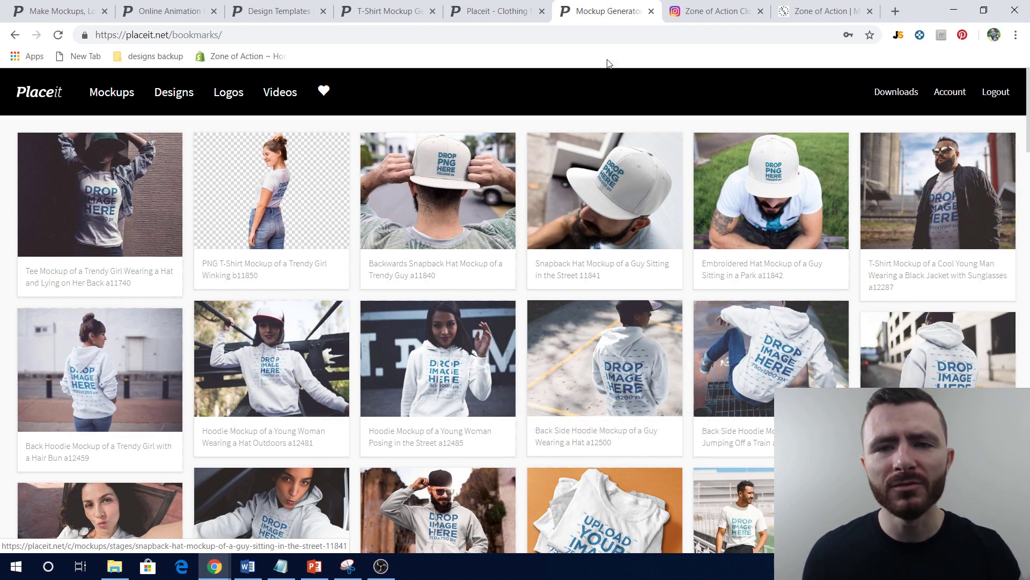
Switch to the zoneofaction_ Instagram profile and examine how its posts mix apparel mockups with patriotic photos
click(701, 11)
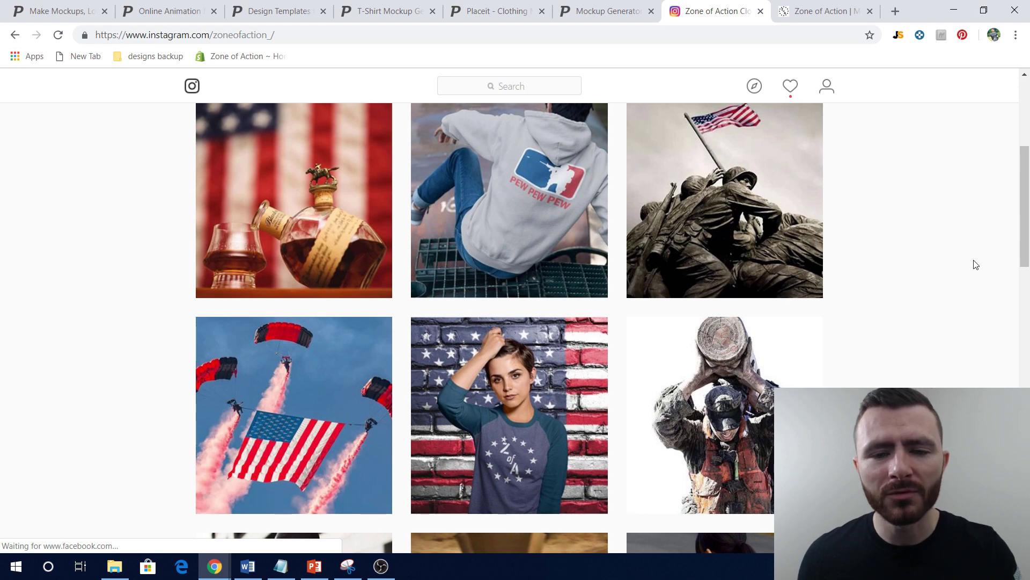
scroll(966, 268, down, 2)
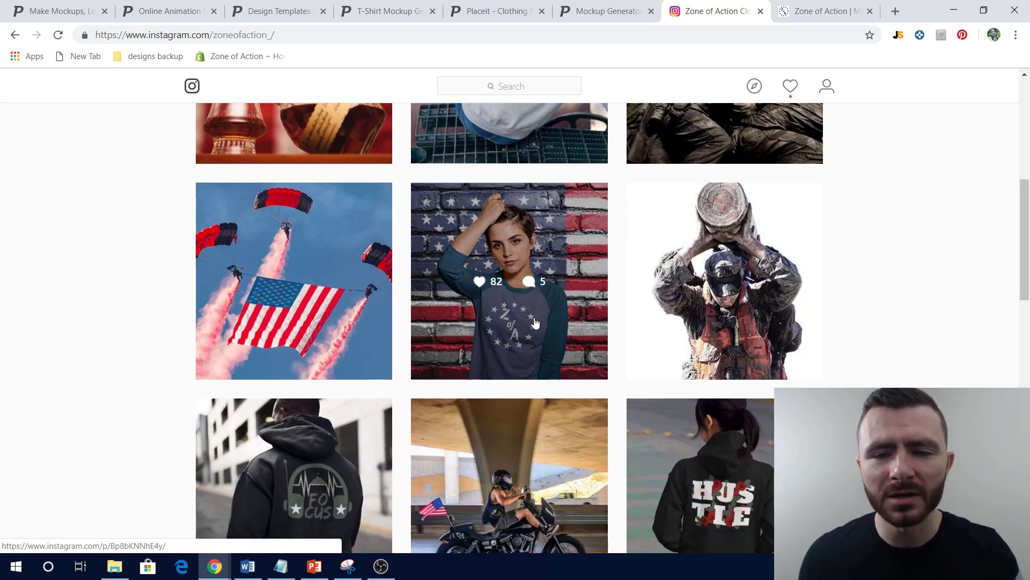
scroll(961, 338, down, 5)
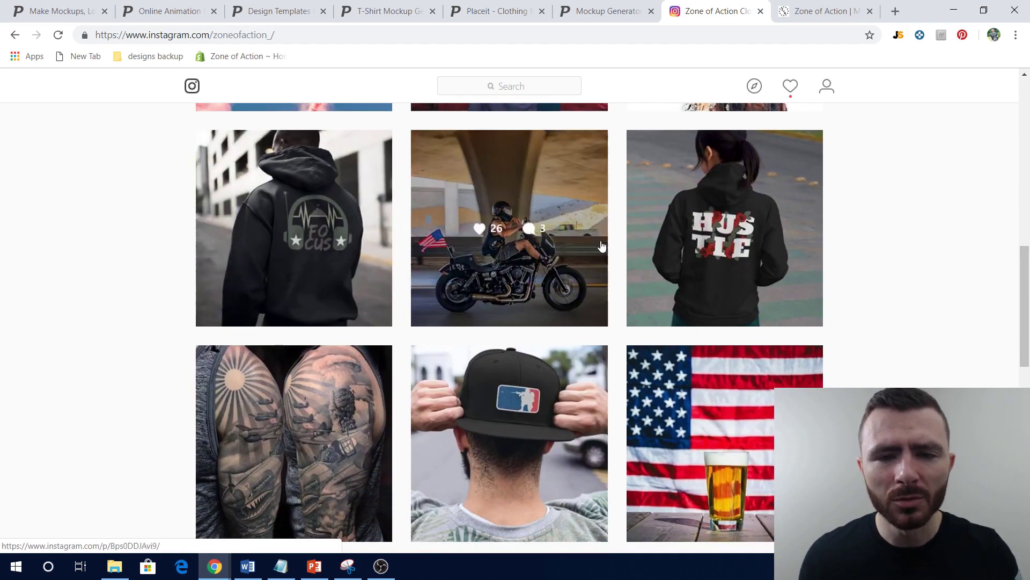
scroll(530, 323, down, 2)
scroll(531, 323, down, 3)
scroll(531, 323, down, 7)
scroll(530, 340, up, 6)
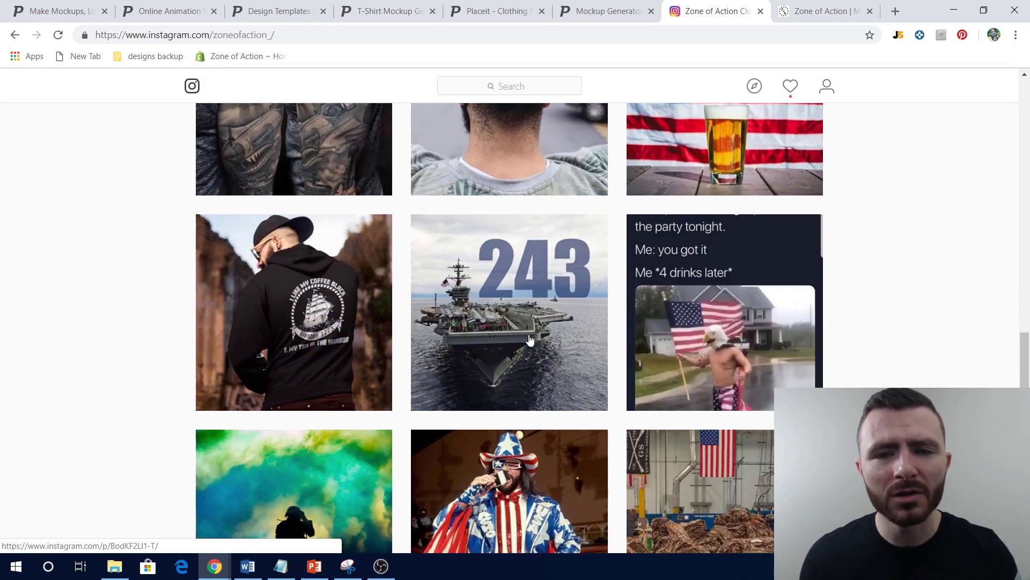
scroll(530, 340, up, 14)
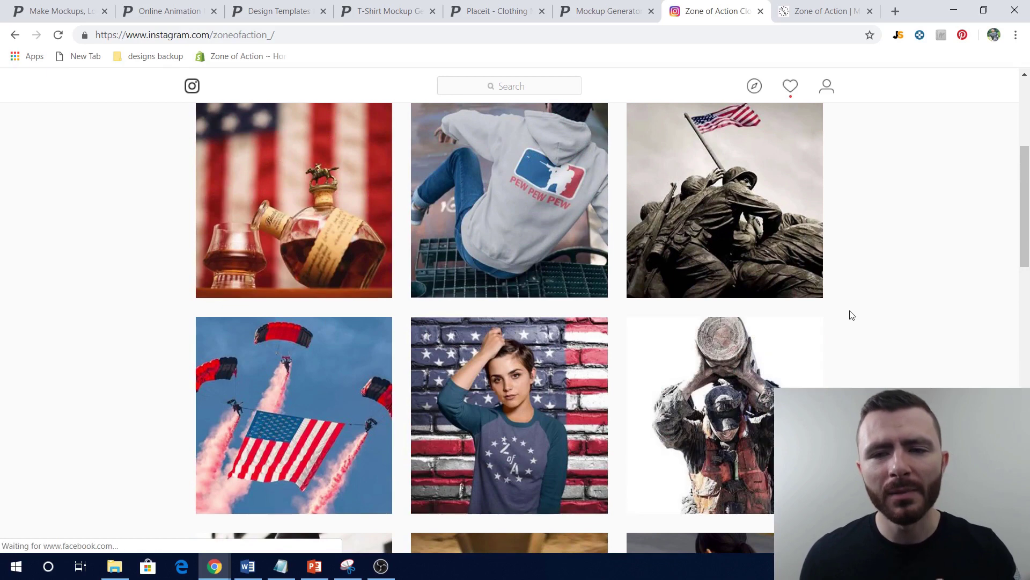
scroll(858, 313, up, 5)
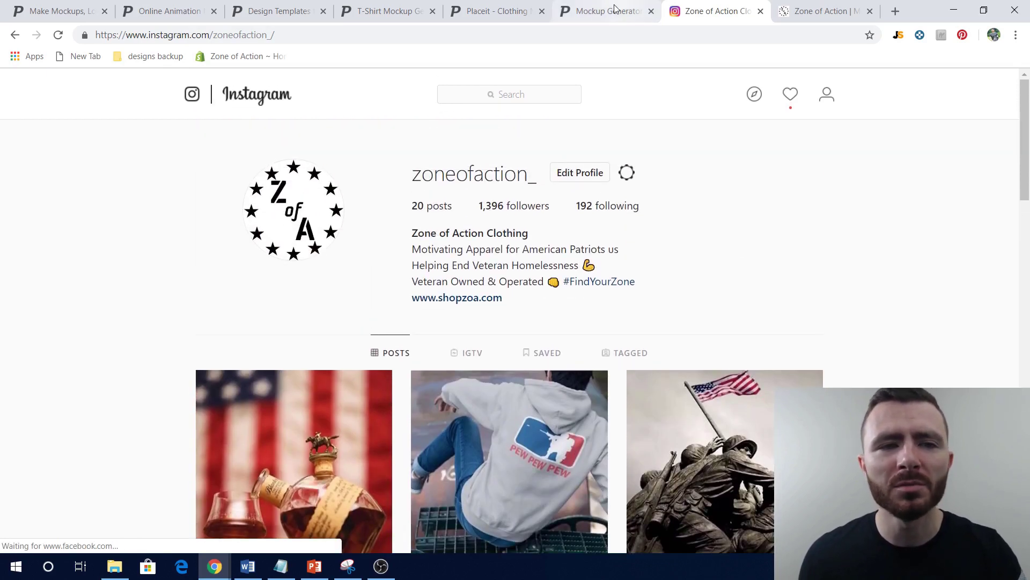
Return to the Placeit bookmarks page showing the saved apparel mockups
click(615, 9)
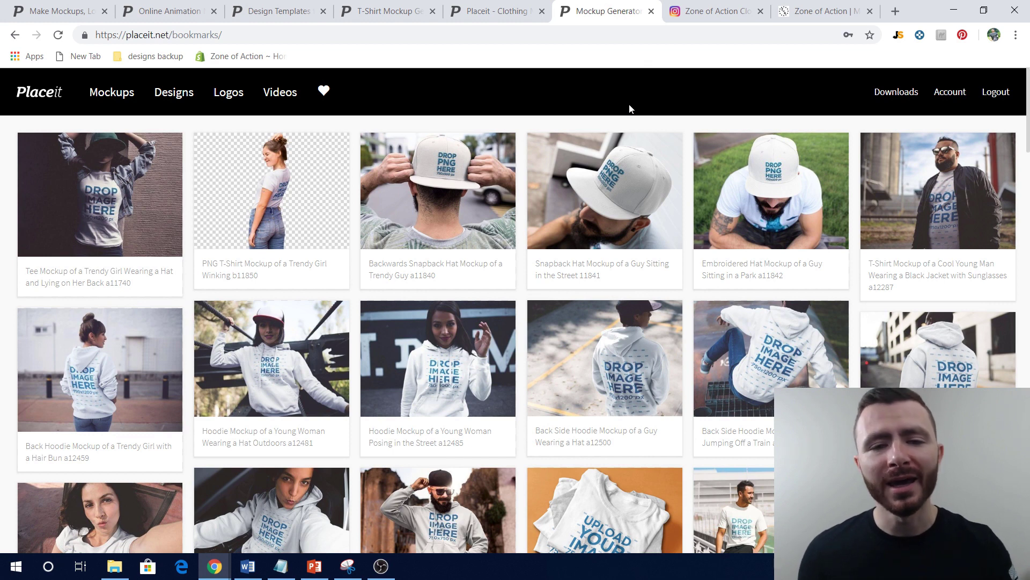
mouse_move(657, 162)
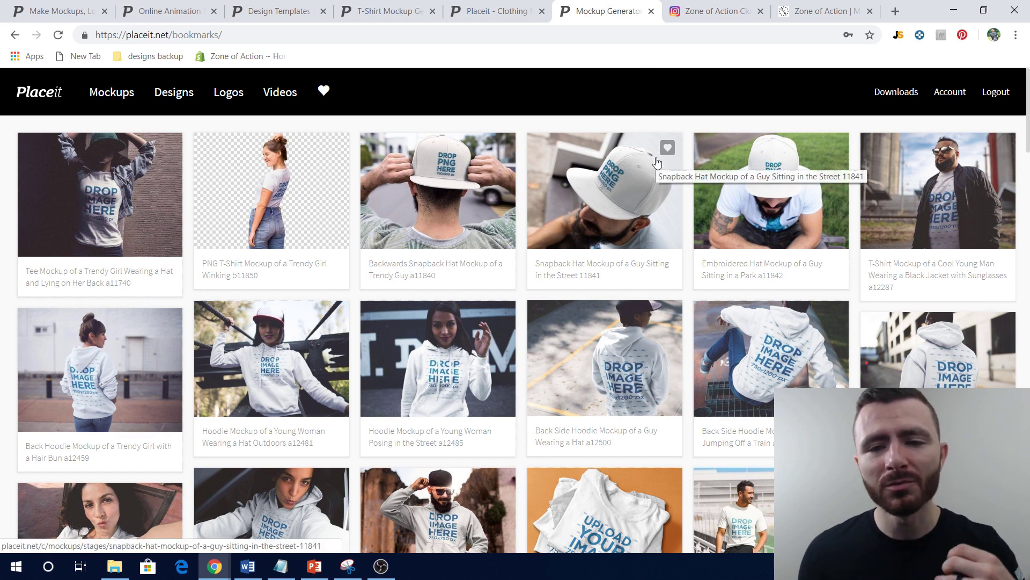